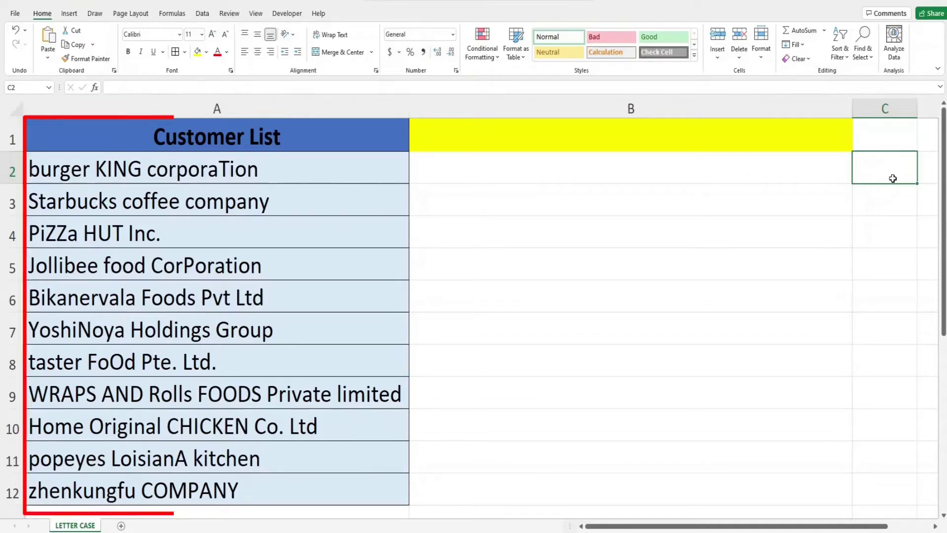
- Enter the header LOWER() in cell B1, beside the Customer List heading
click(721, 143)
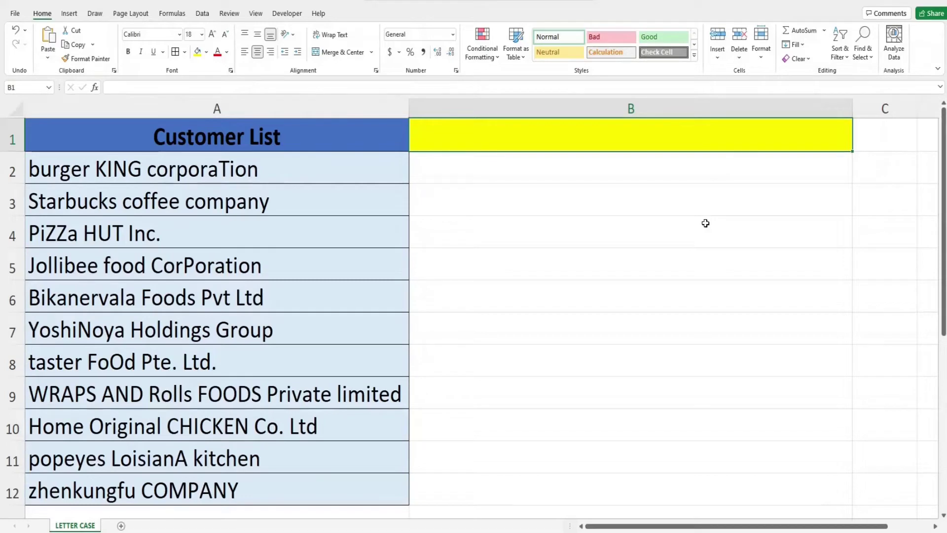
text(LOWER)
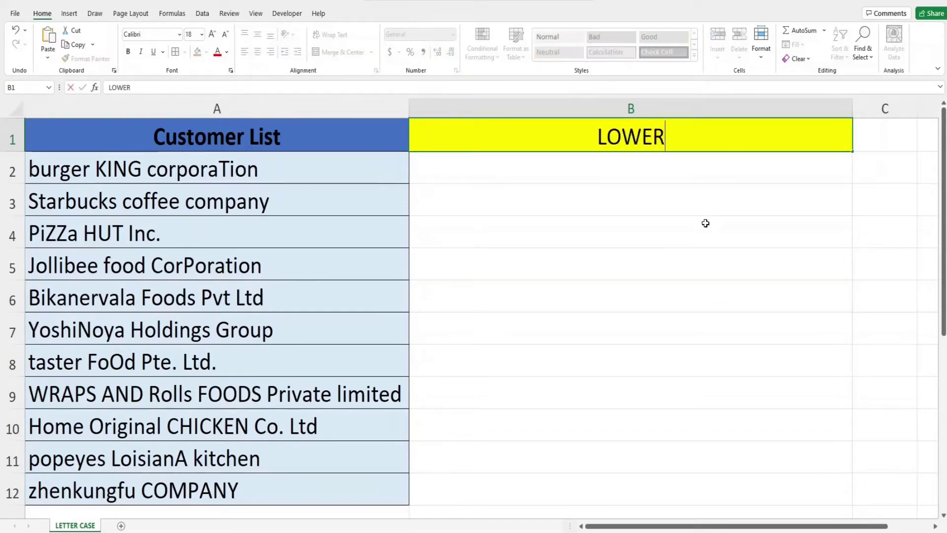
text(())
key(Return)
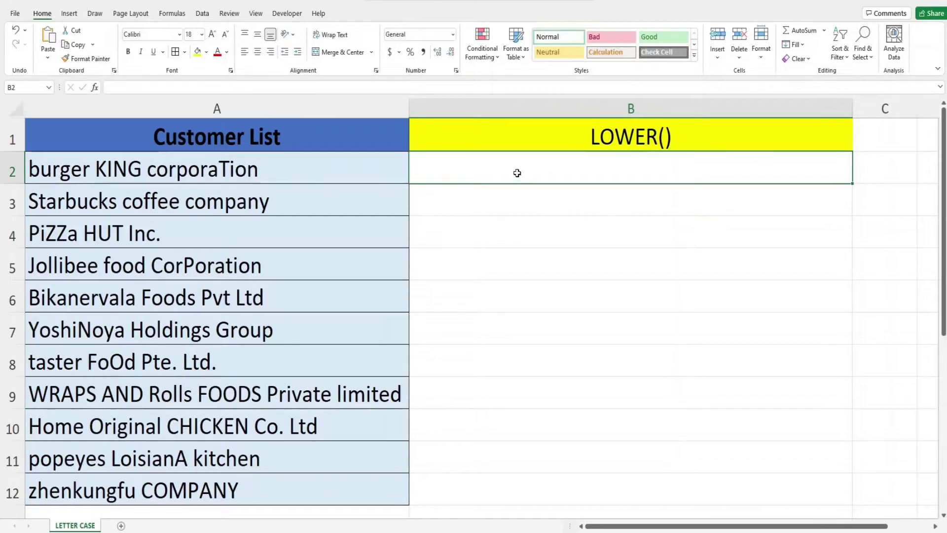
- Enter the formula =LOWER(A2) in cell B2 and fill it down through B12
text(=L)
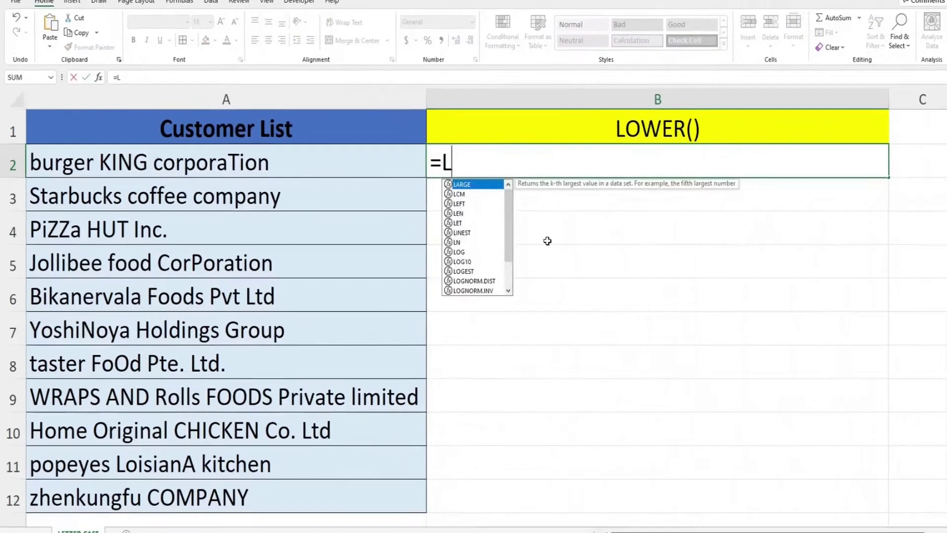
text(OWER()
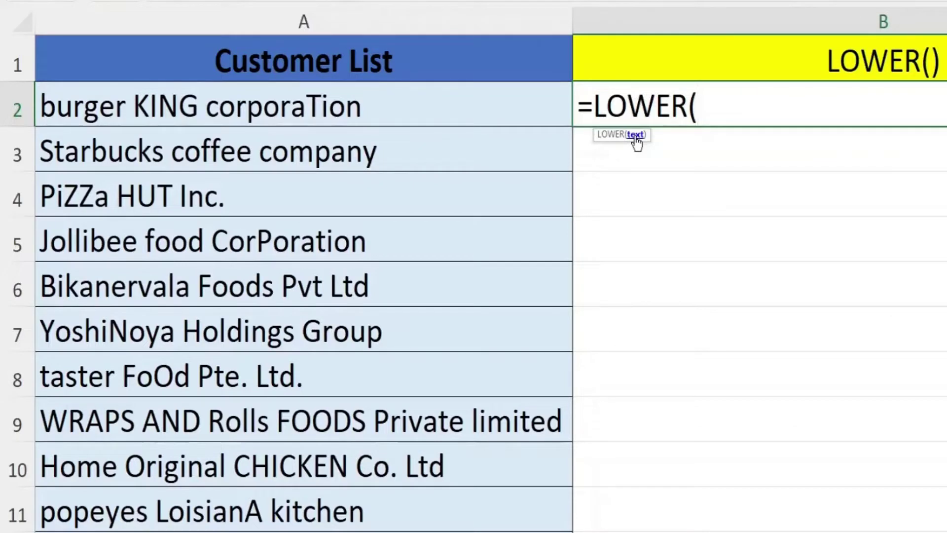
click(530, 119)
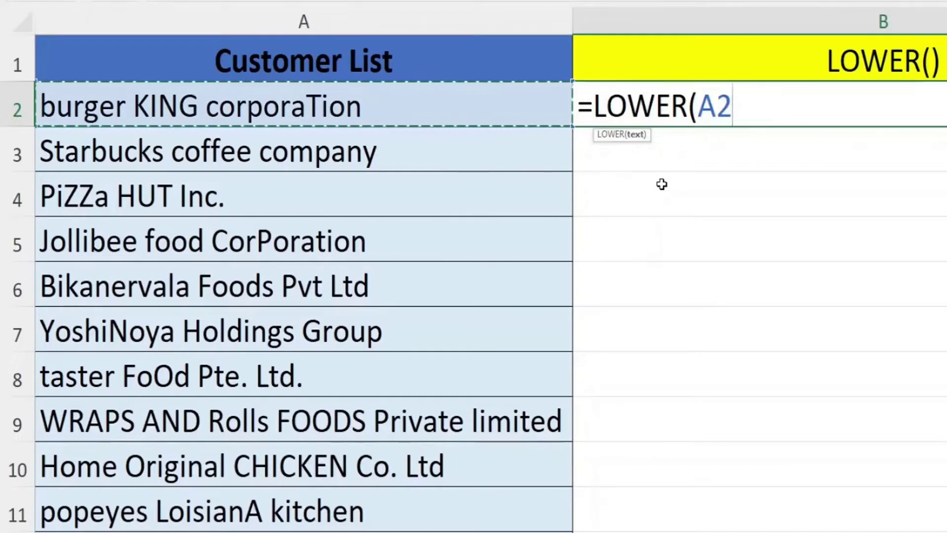
text())
key(Return)
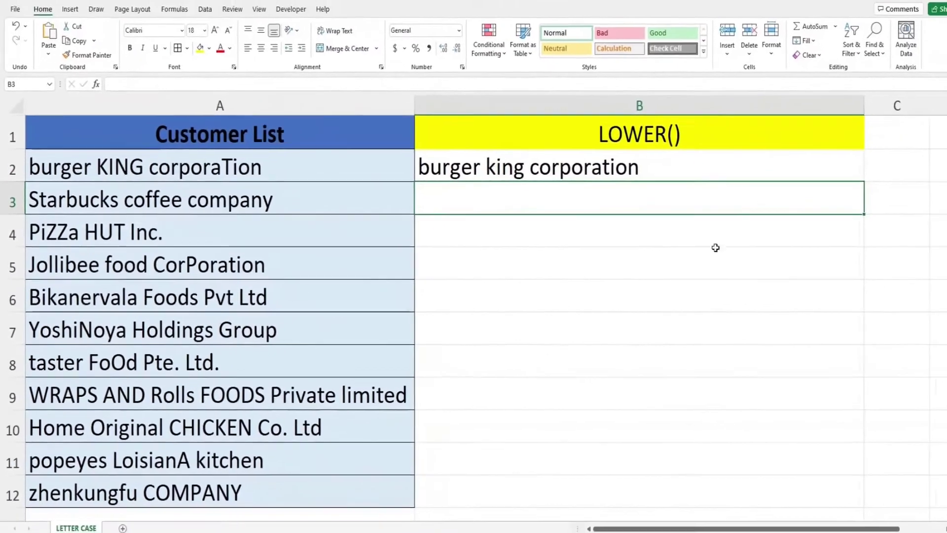
click(827, 171)
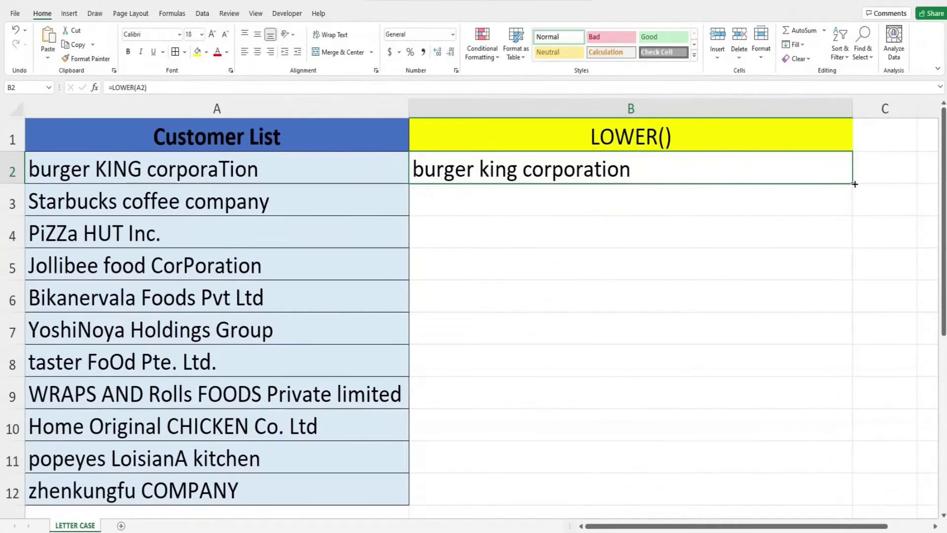
double_click(741, 276)
click(809, 318)
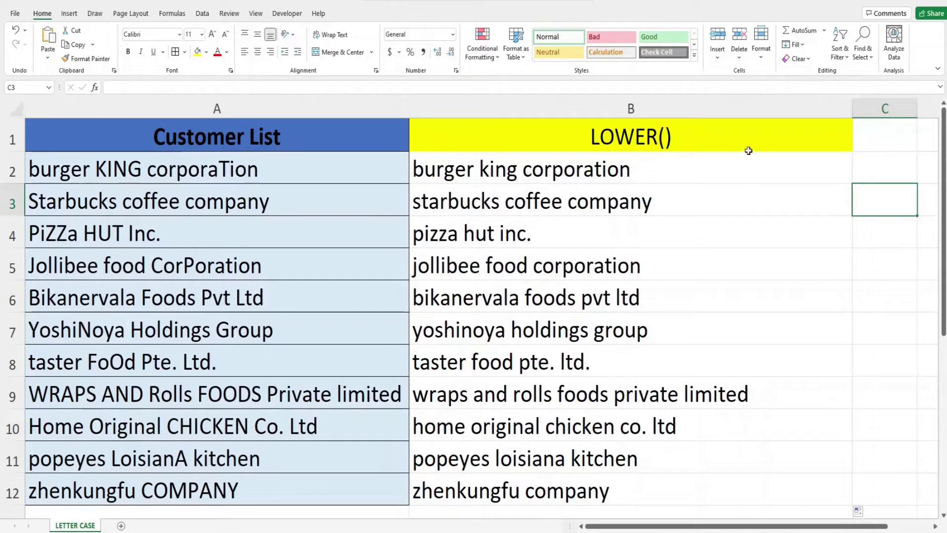
- Clear the contents of column B and enter the header UPPER() in cell B1
click(726, 106)
key(Delete)
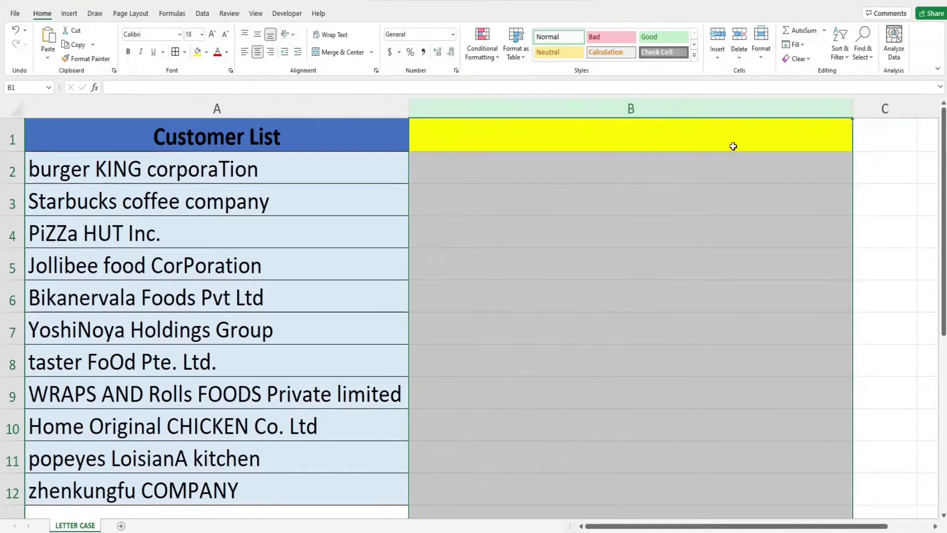
click(732, 146)
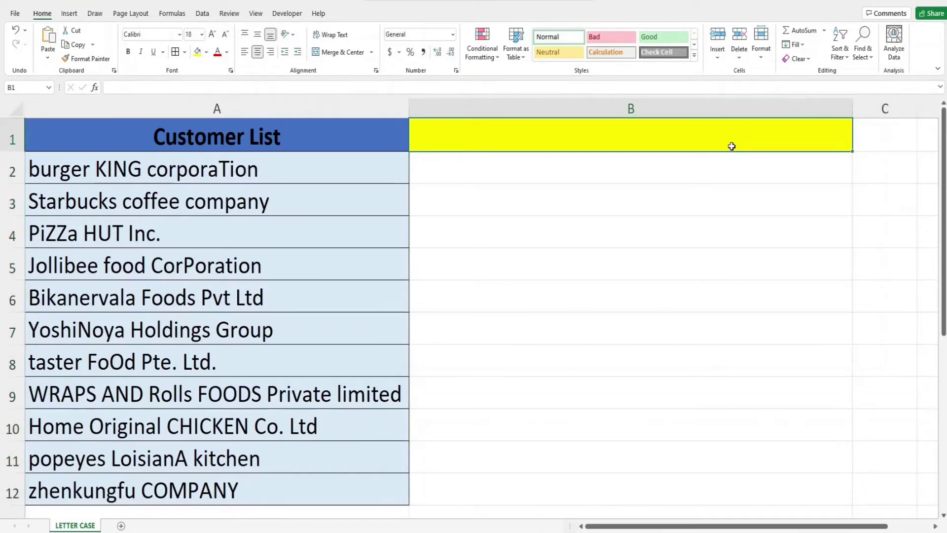
text(UPPER()
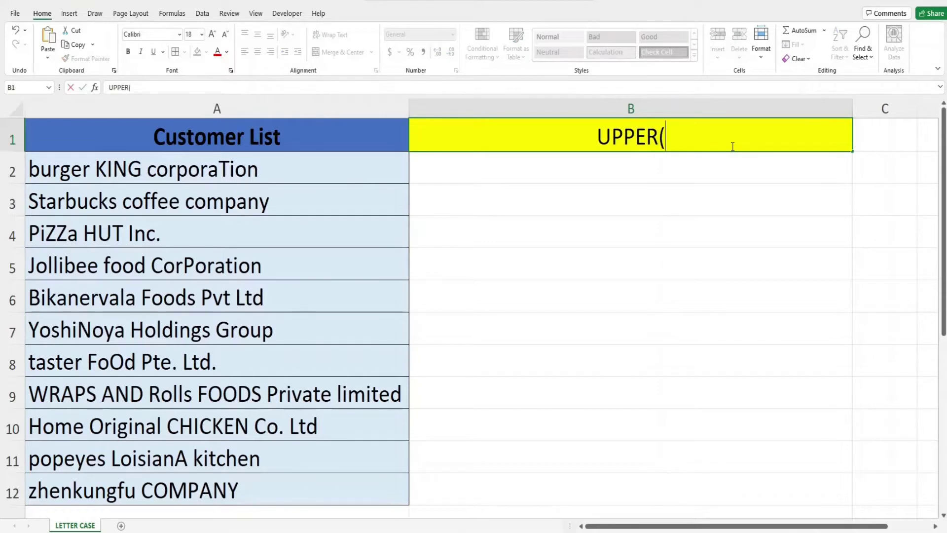
text())
- Enter the formula =UPPER(A2) in cell B2 and fill it down through B12
click(723, 169)
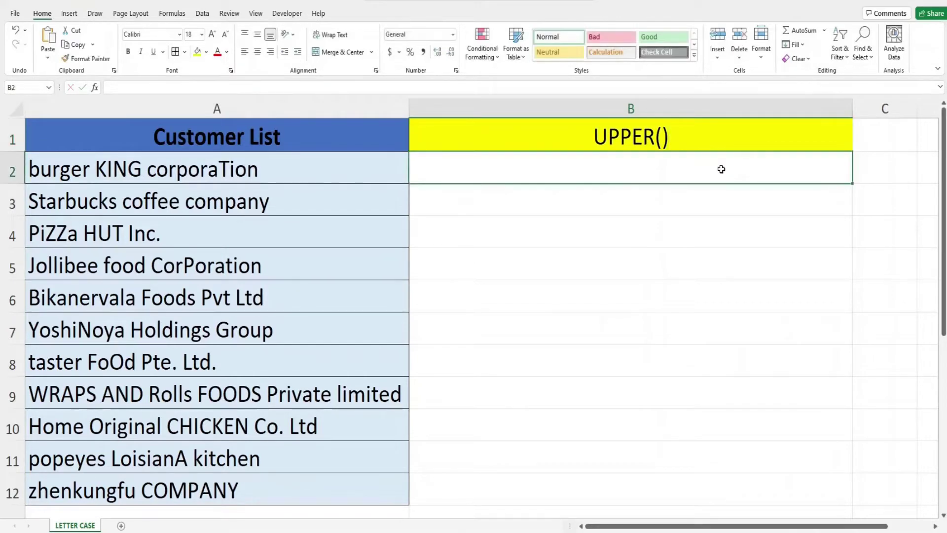
text(=U)
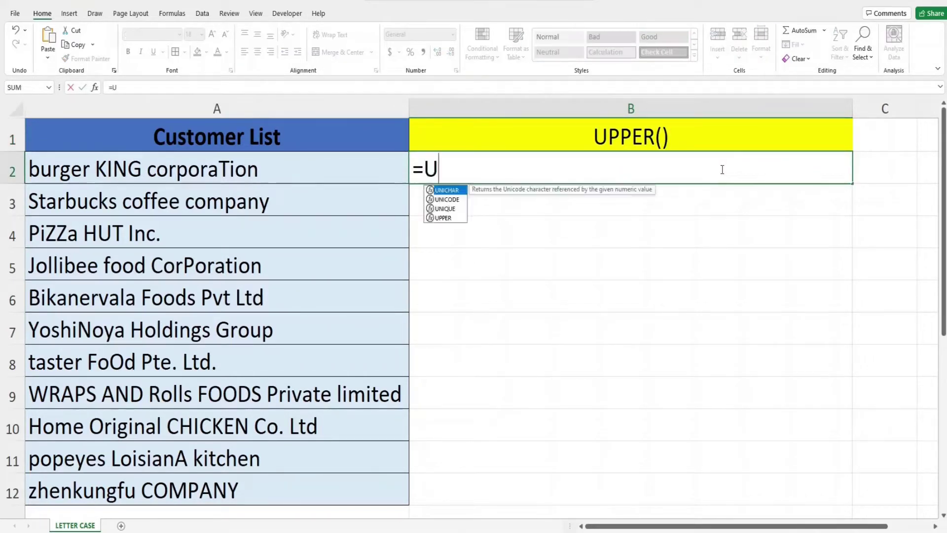
text(PPER()
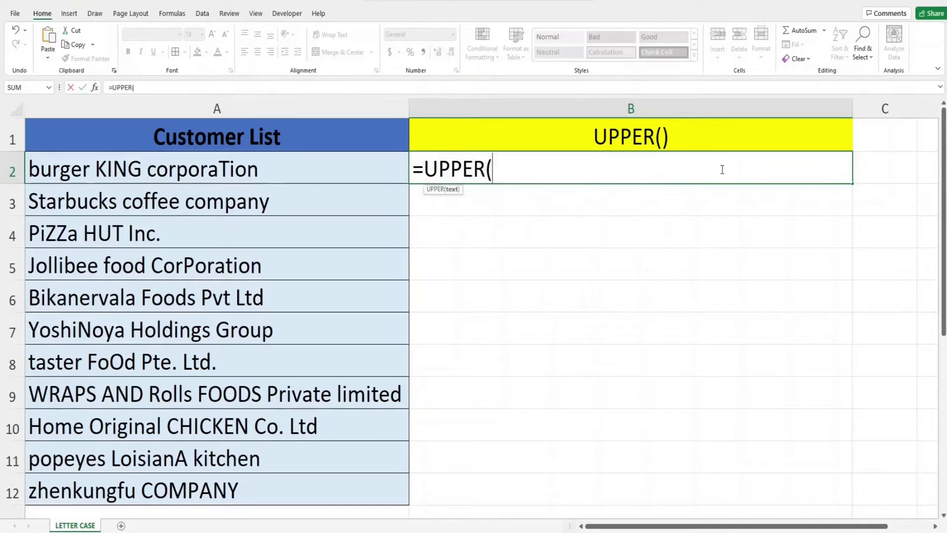
click(400, 179)
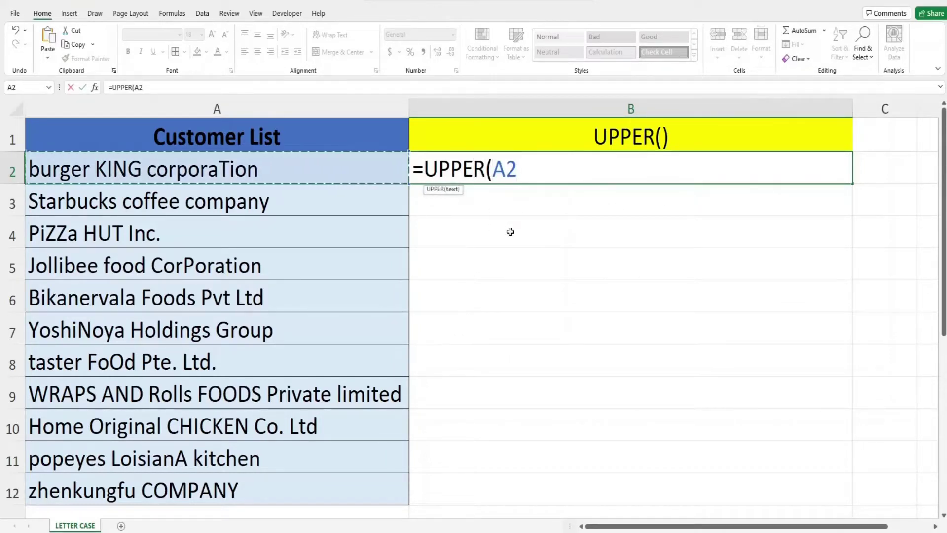
text())
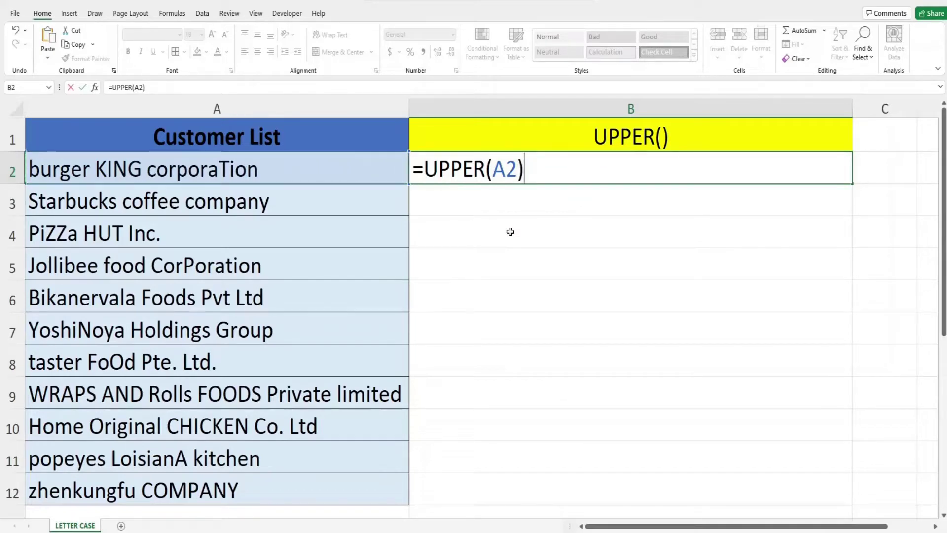
key(Return)
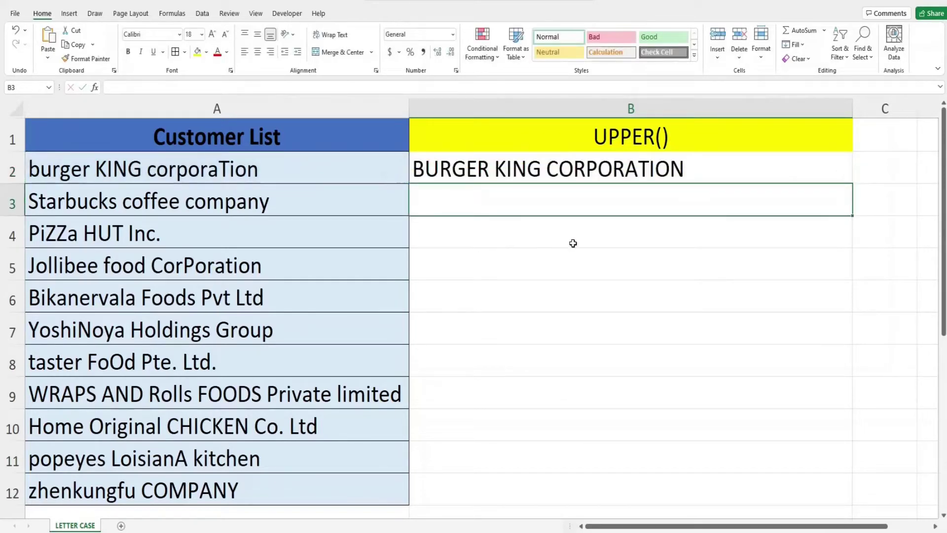
click(815, 178)
double_click(853, 182)
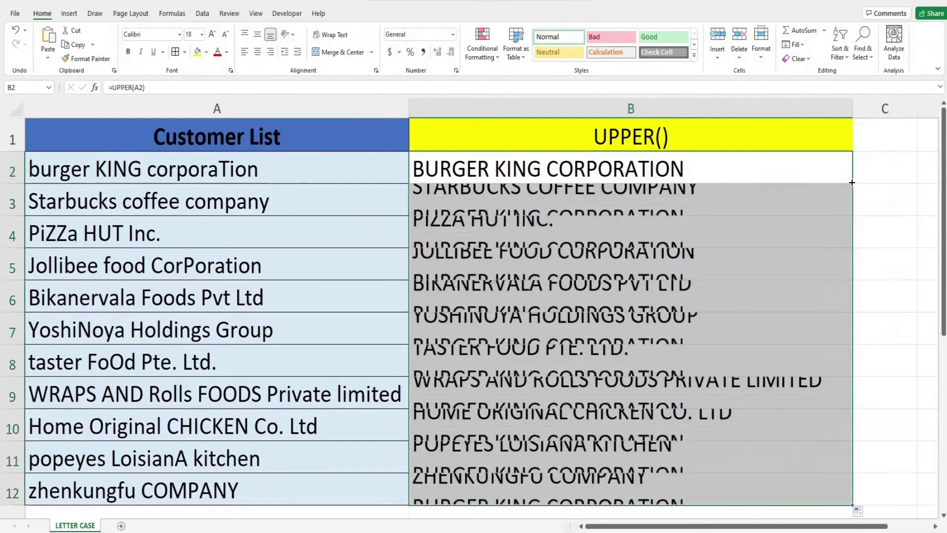
click(878, 191)
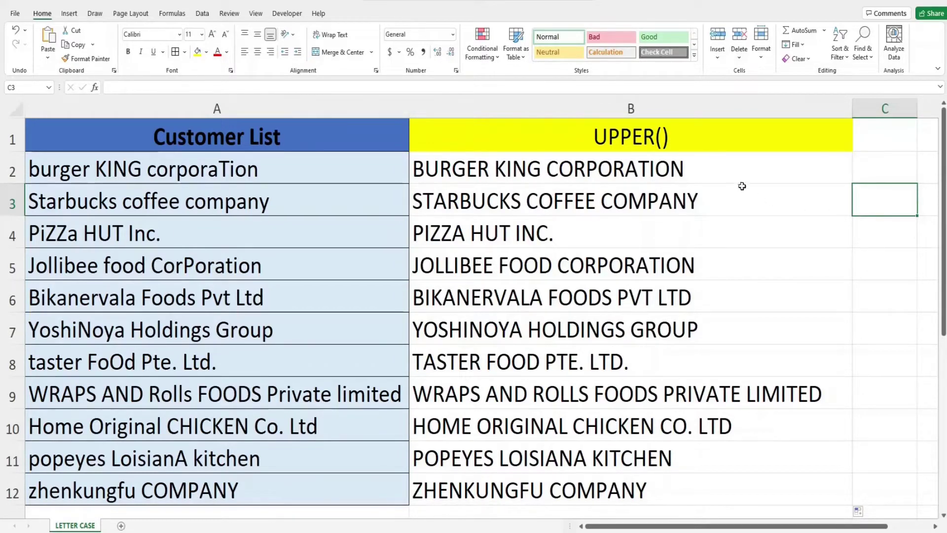
- Clear the contents of column B and enter the header PROPER() in cell B1
click(694, 103)
key(Delete)
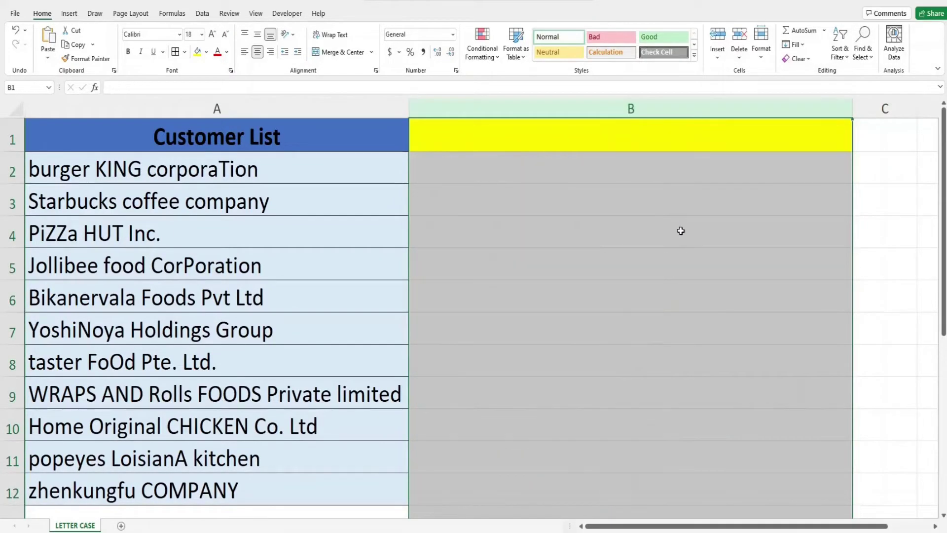
click(691, 134)
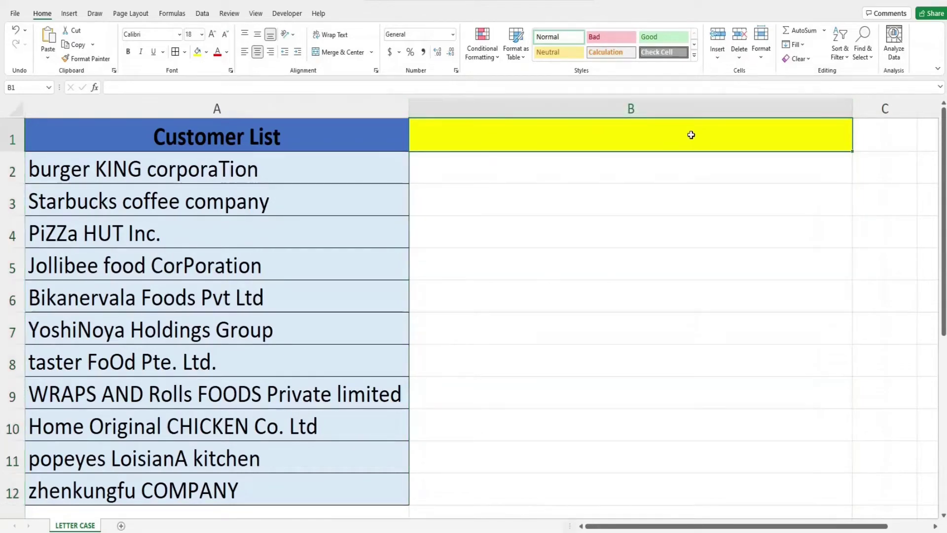
text(PROPER)
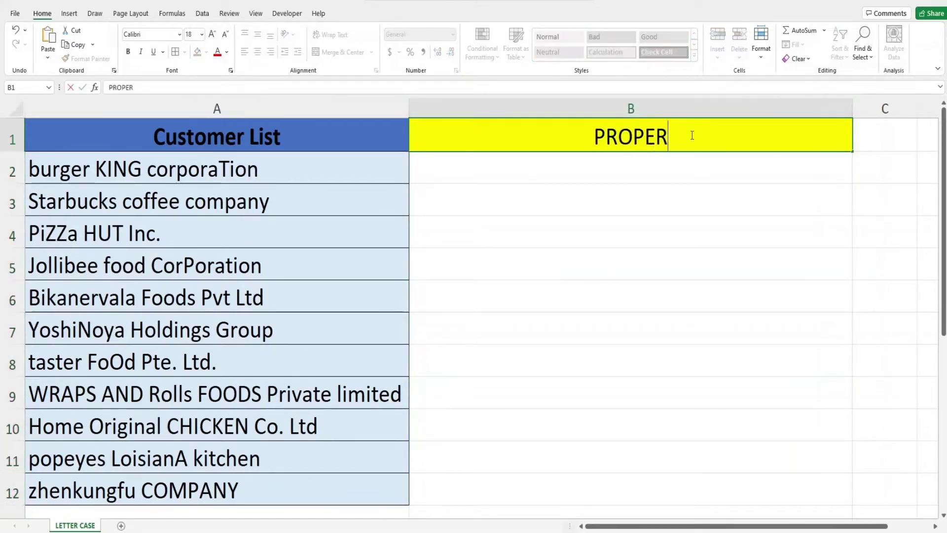
text(())
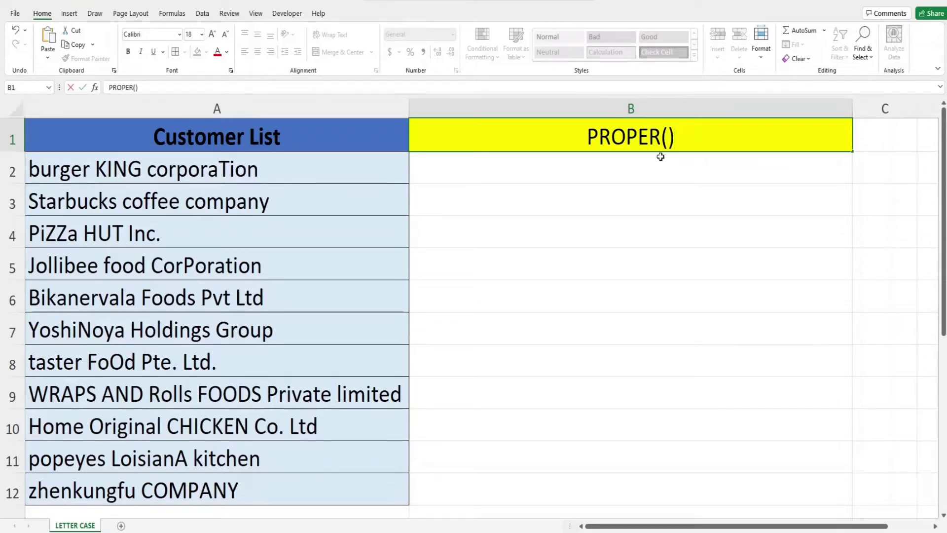
- Enter the formula =PROPER(A2) in cell B2 and fill it down alongside the whole customer list
click(644, 164)
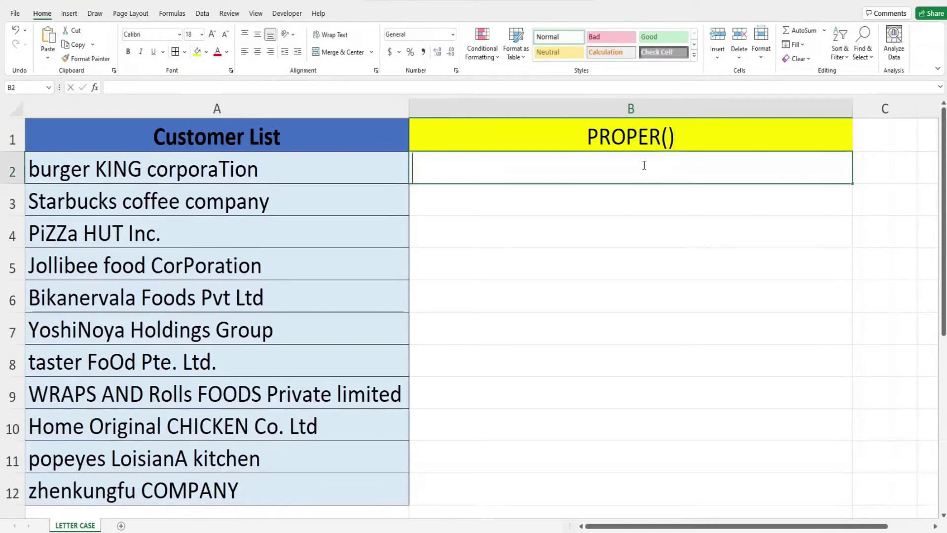
text(=P)
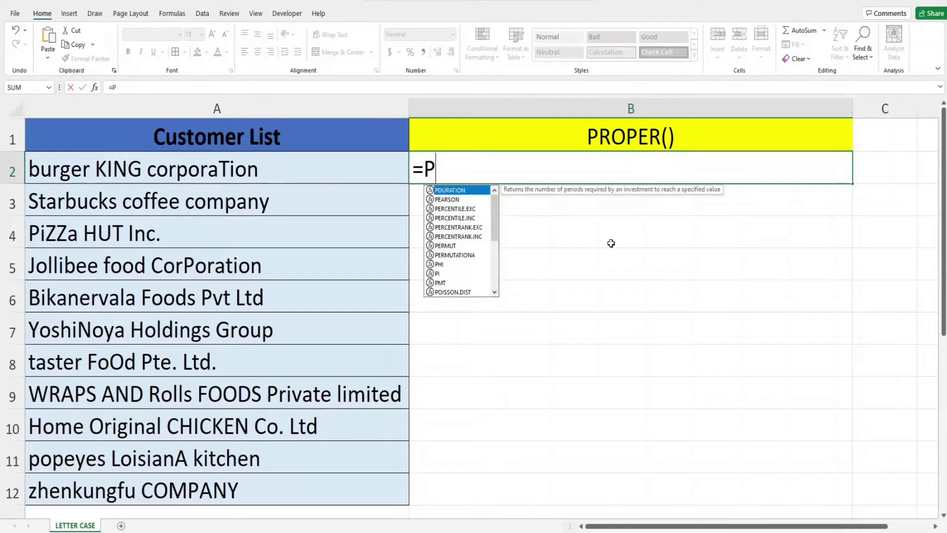
text(ROPER()
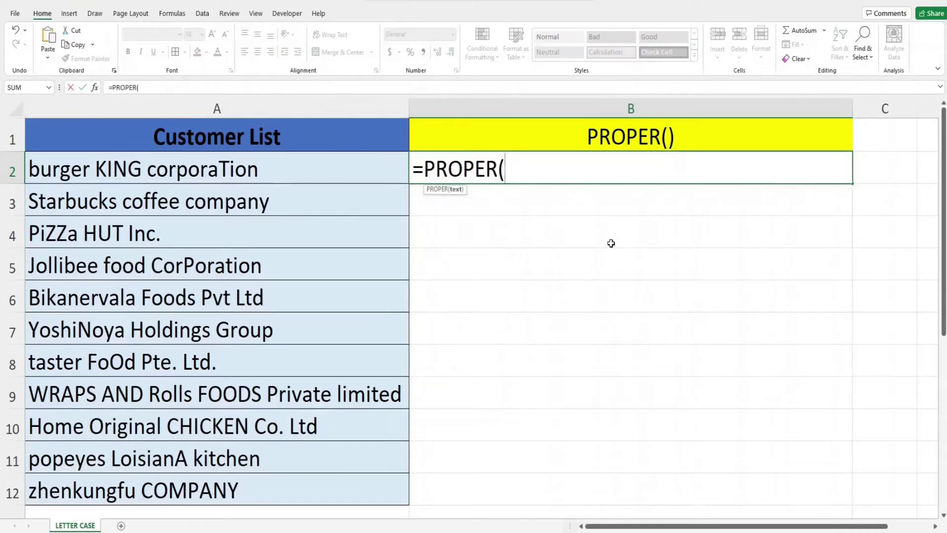
click(370, 175)
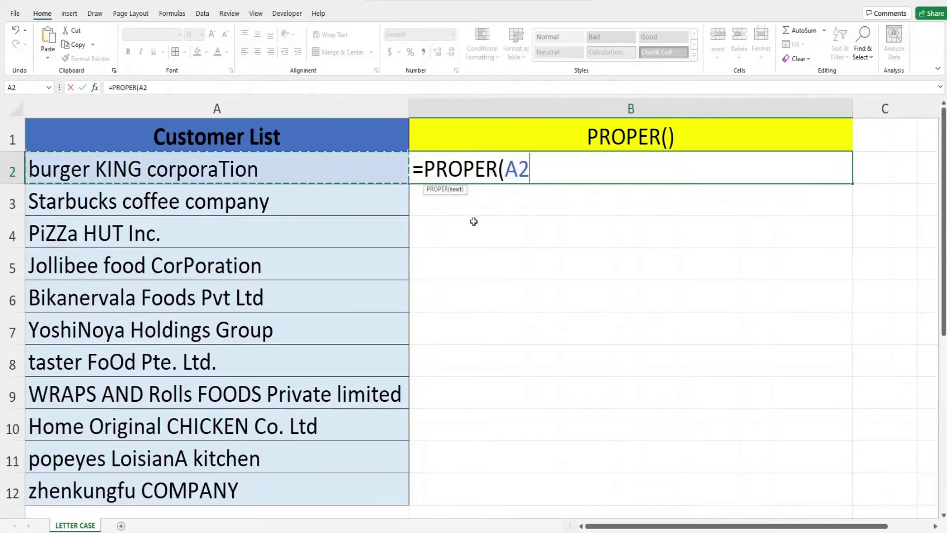
text())
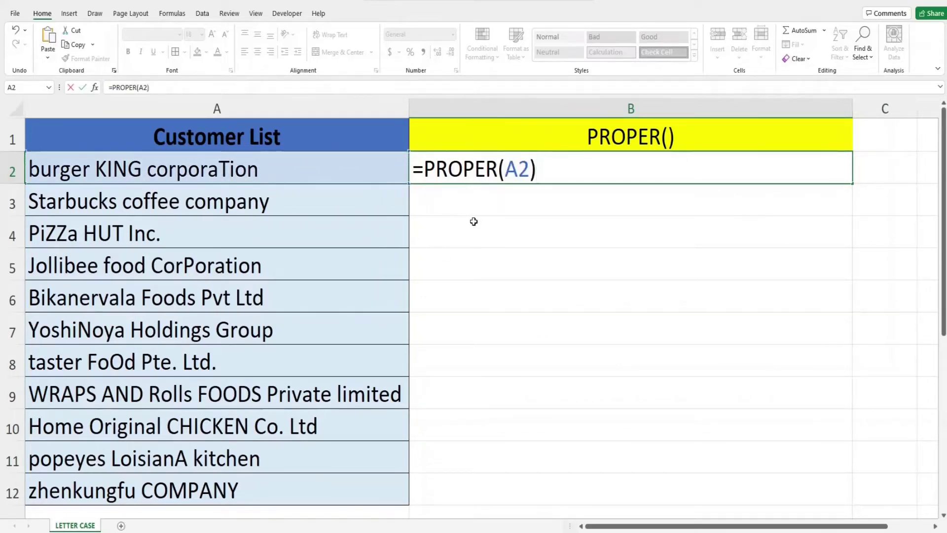
key(Return)
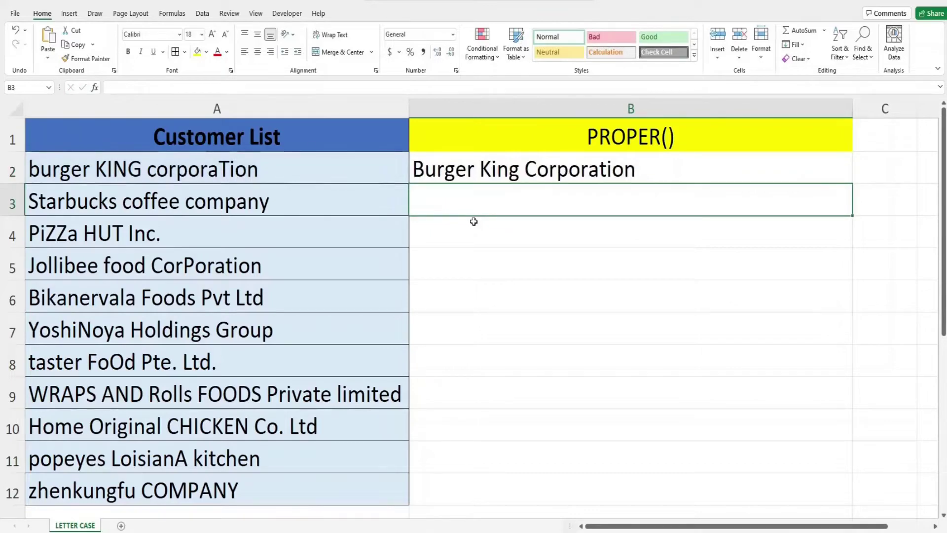
click(834, 179)
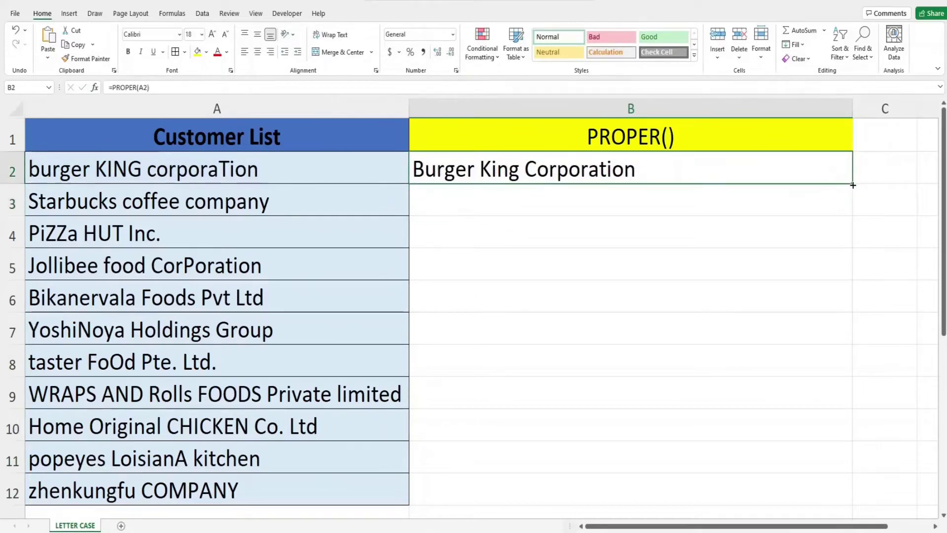
double_click(853, 185)
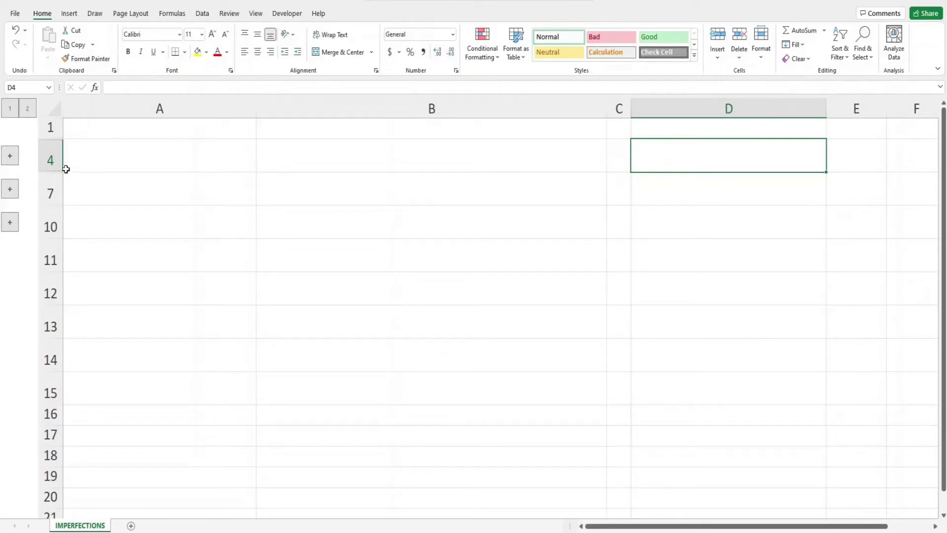
- Expand the collapsed rows of the first imperfection example and enter the formula =PROPER(A3) in cell B3
click(10, 156)
click(345, 190)
text(=)
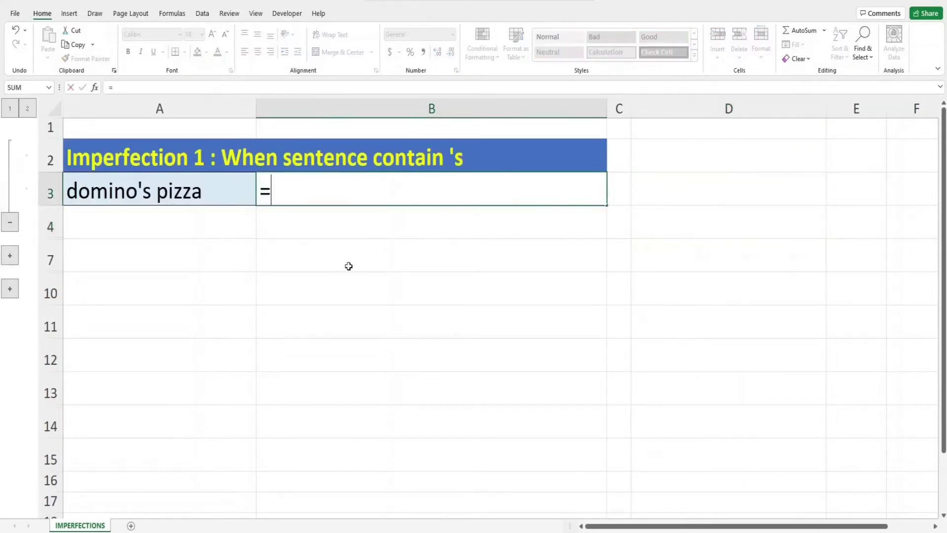
text(PROPER)
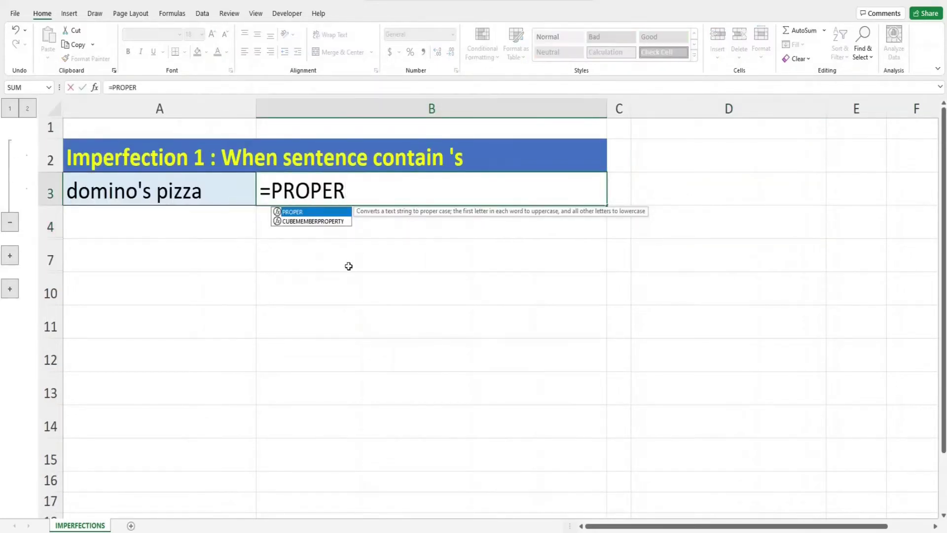
text(()
click(195, 186)
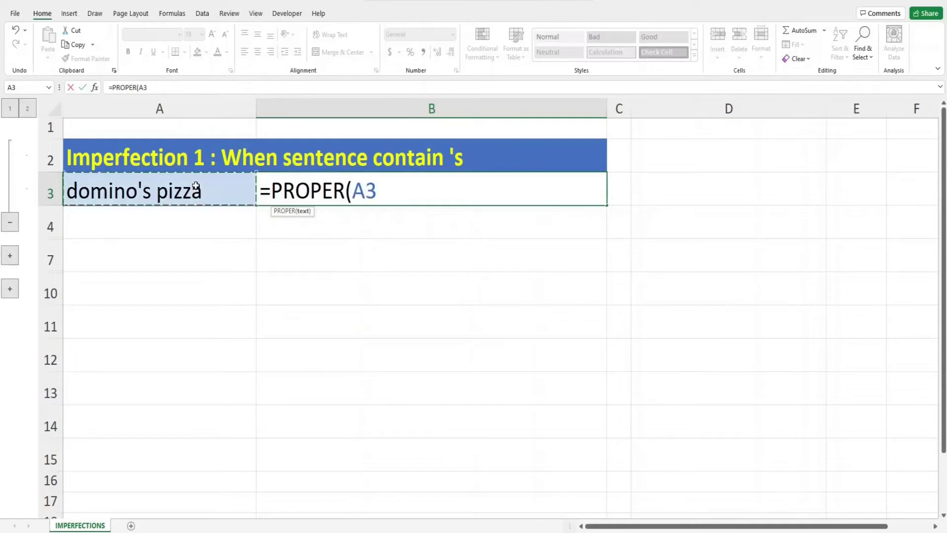
text())
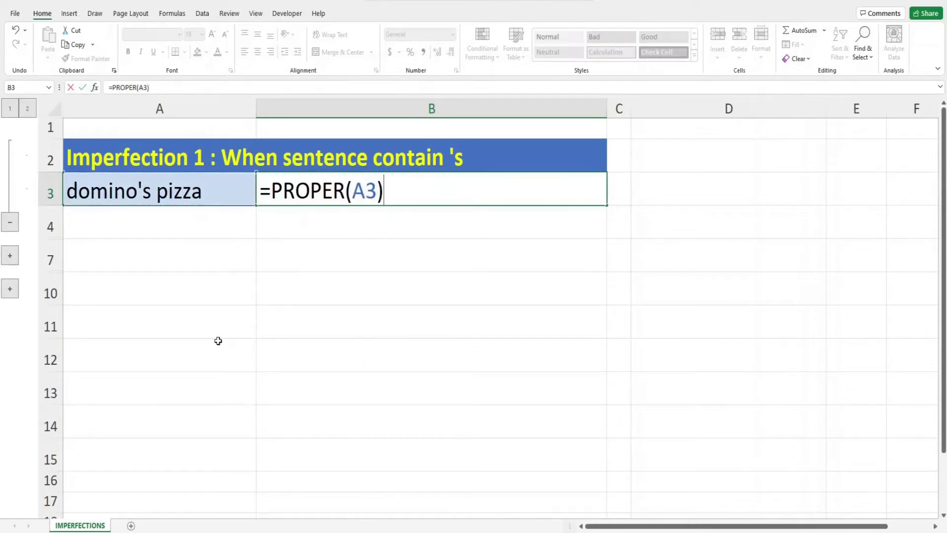
key(Return)
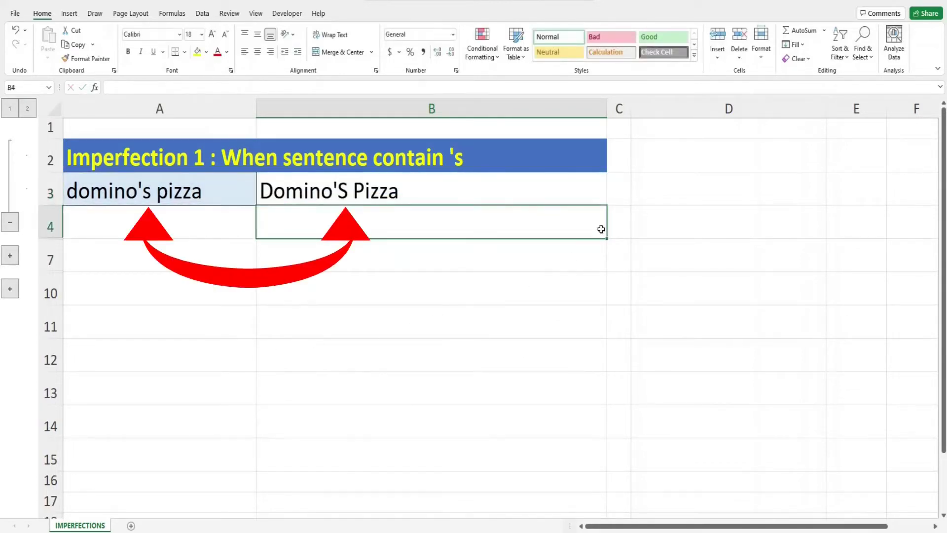
click(618, 199)
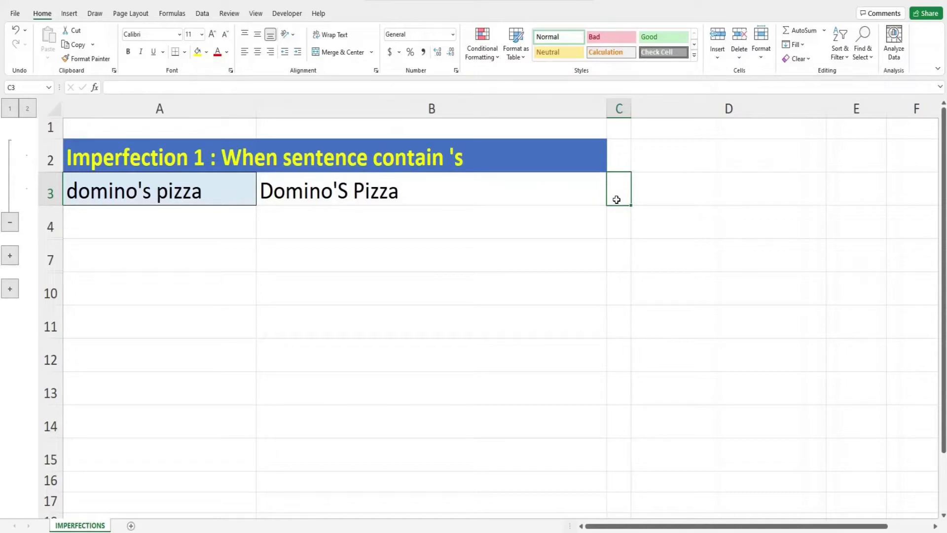
- Try the formula =SUBSTITUTE(B3,"'S","'s") in cell B7 and clear that cell again
click(524, 253)
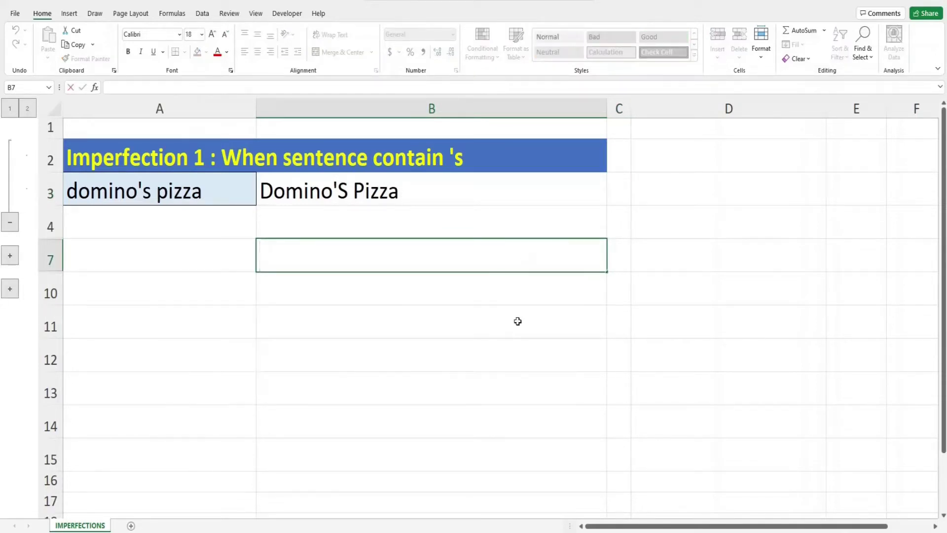
text(=SUBS)
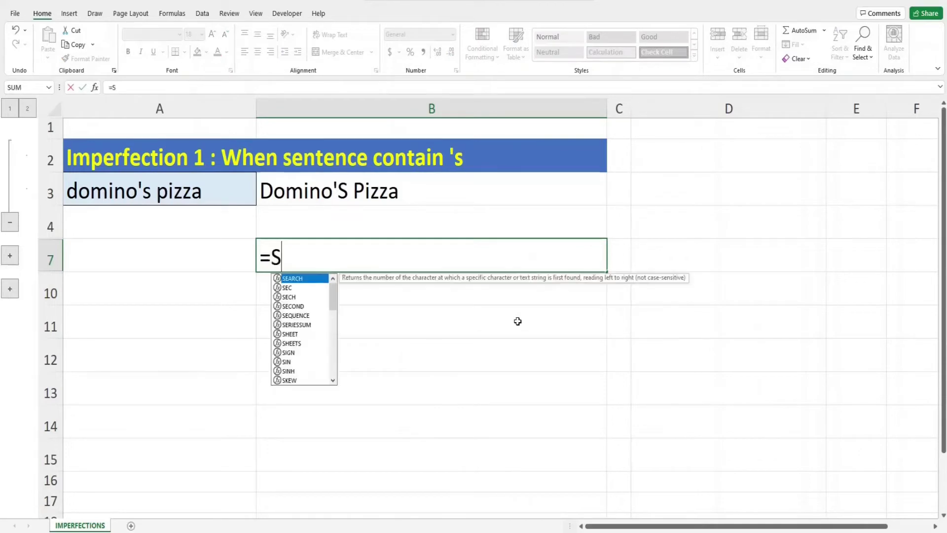
text(TI)
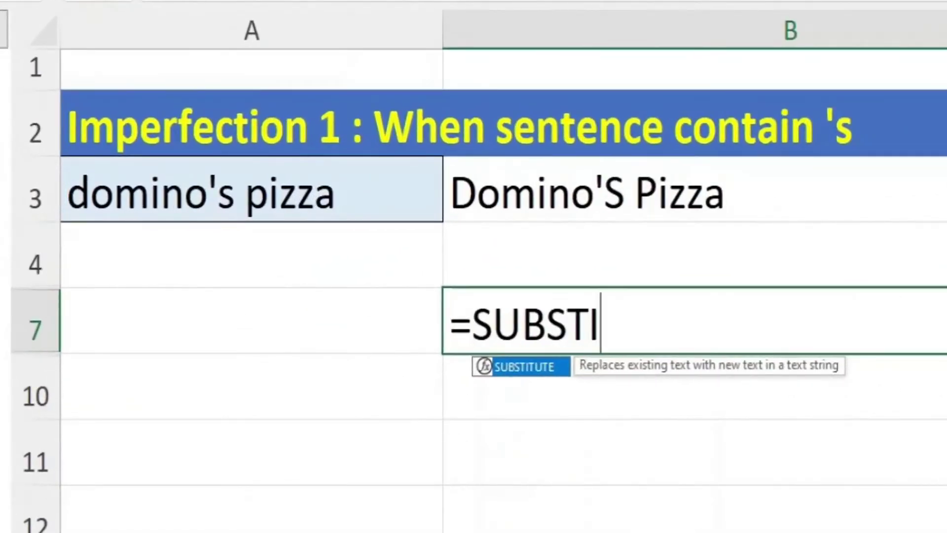
text(TUTE()
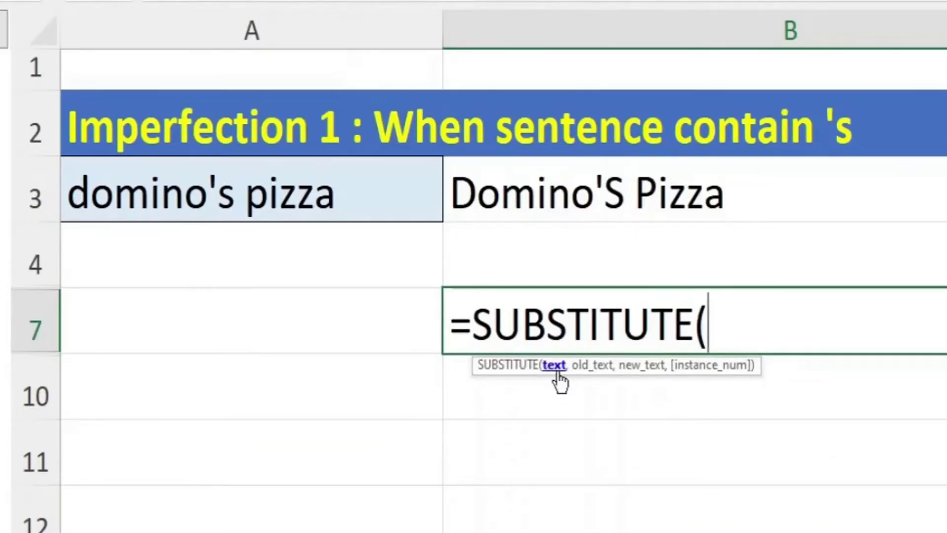
click(583, 196)
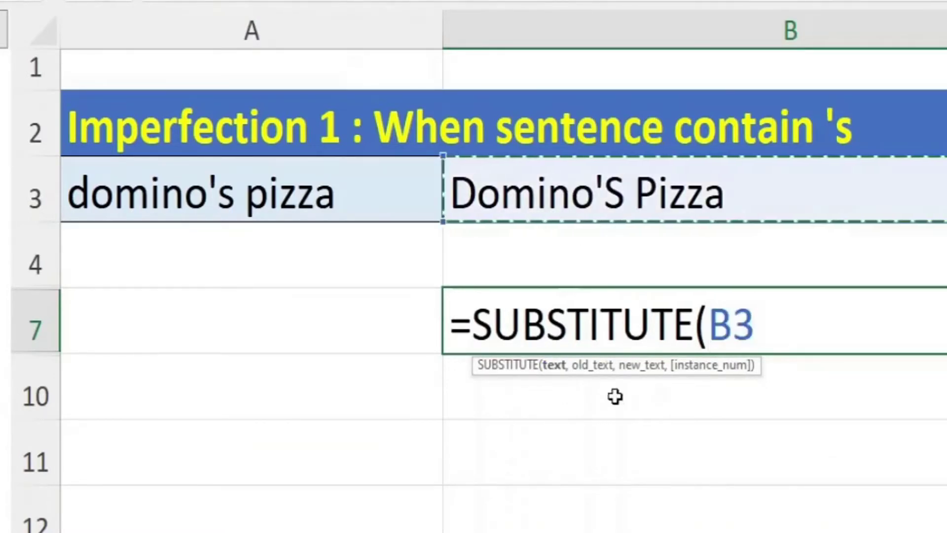
text(,)
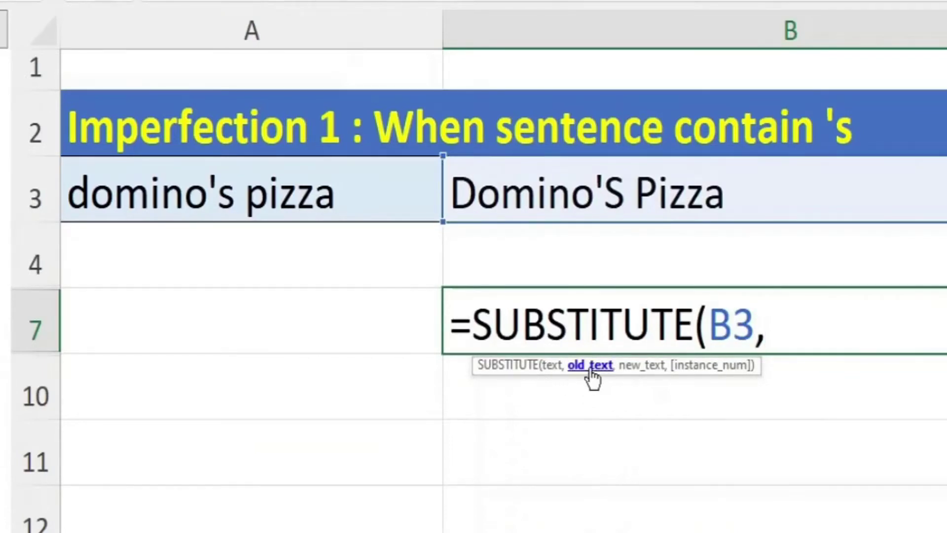
text(")
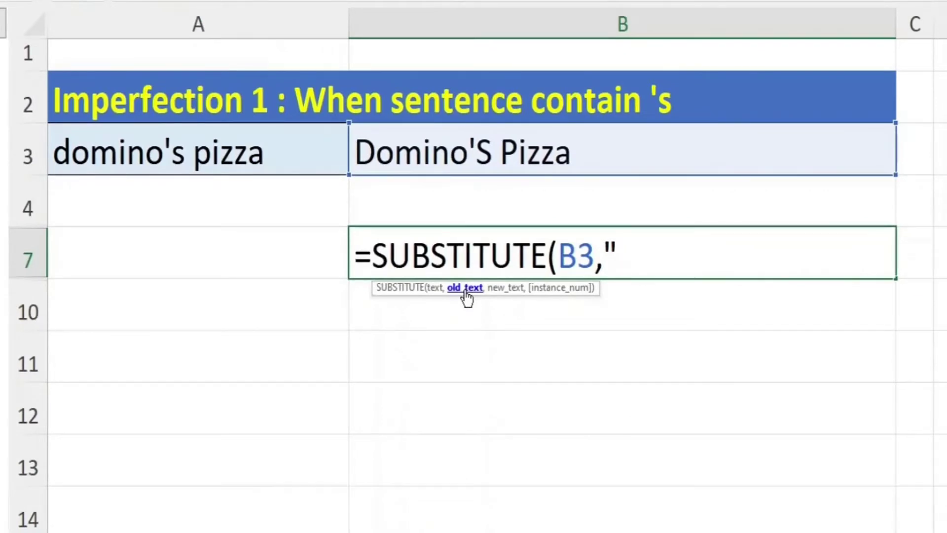
text('S)
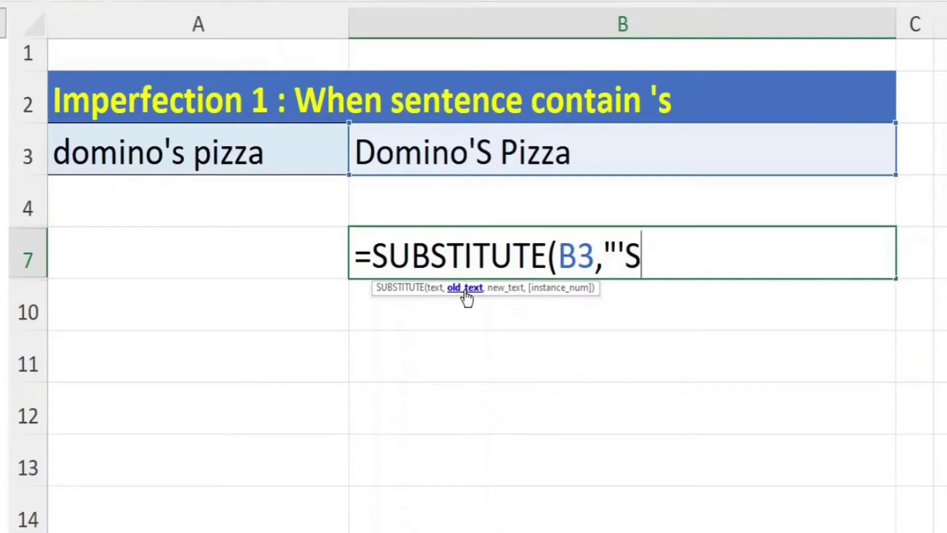
text(",)
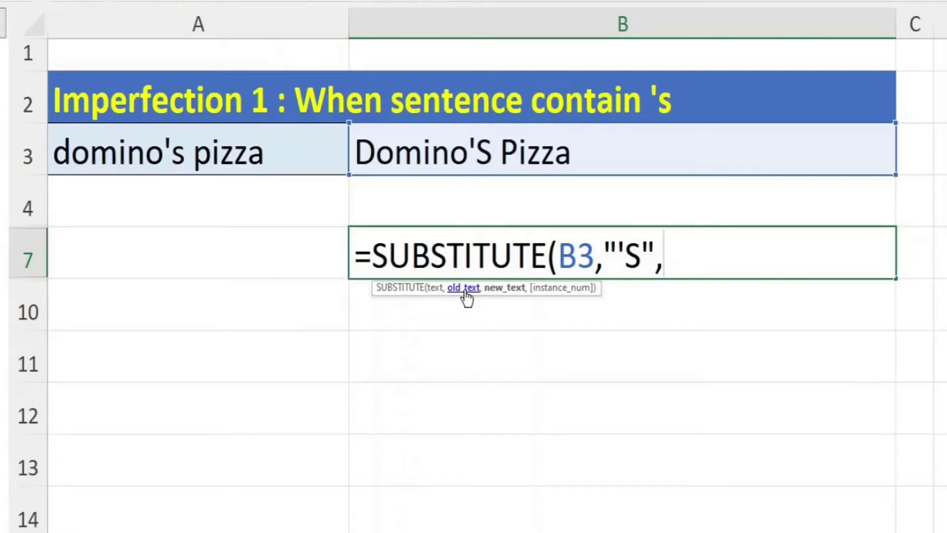
text("' s"))
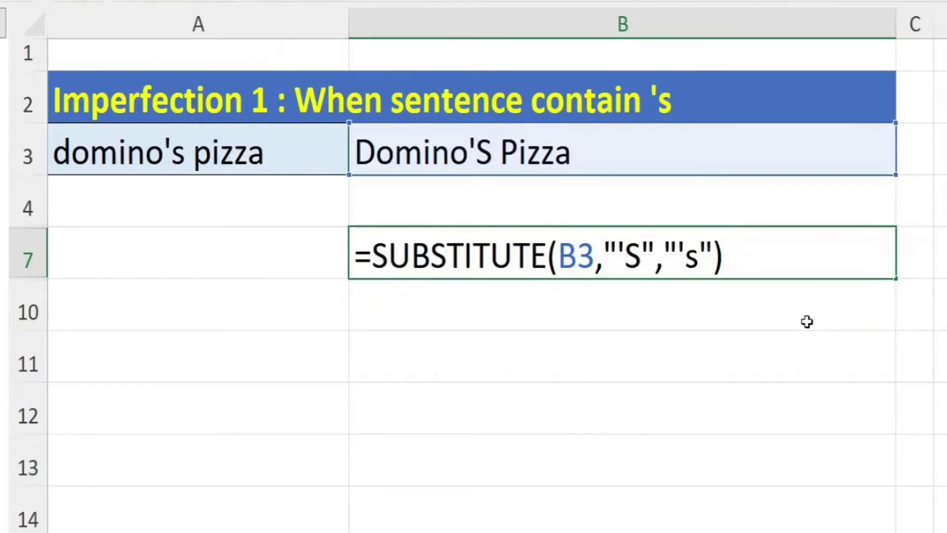
key(Return)
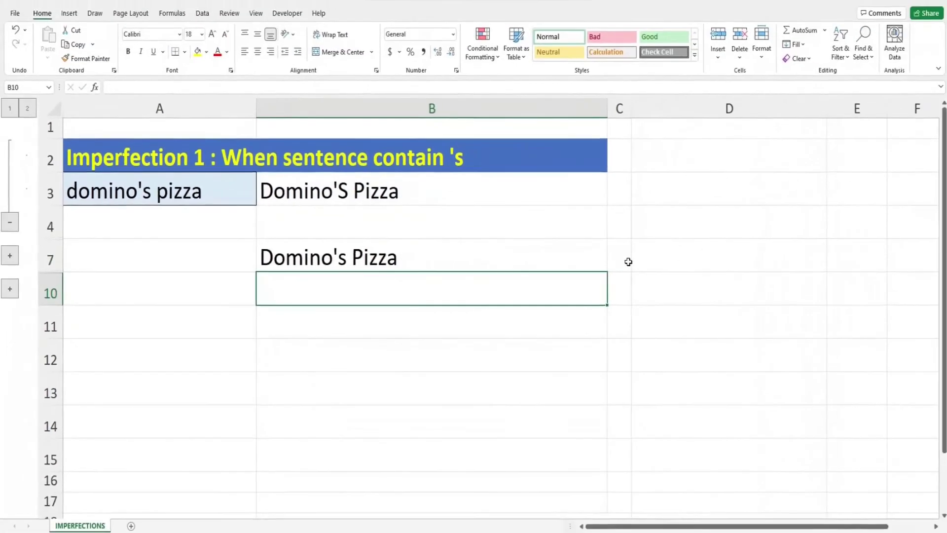
click(929, 262)
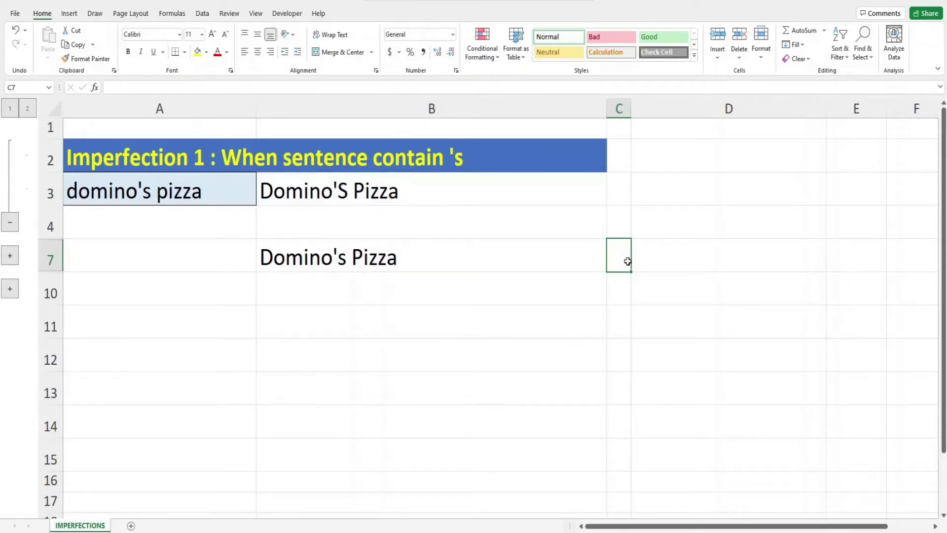
click(559, 267)
key(Delete)
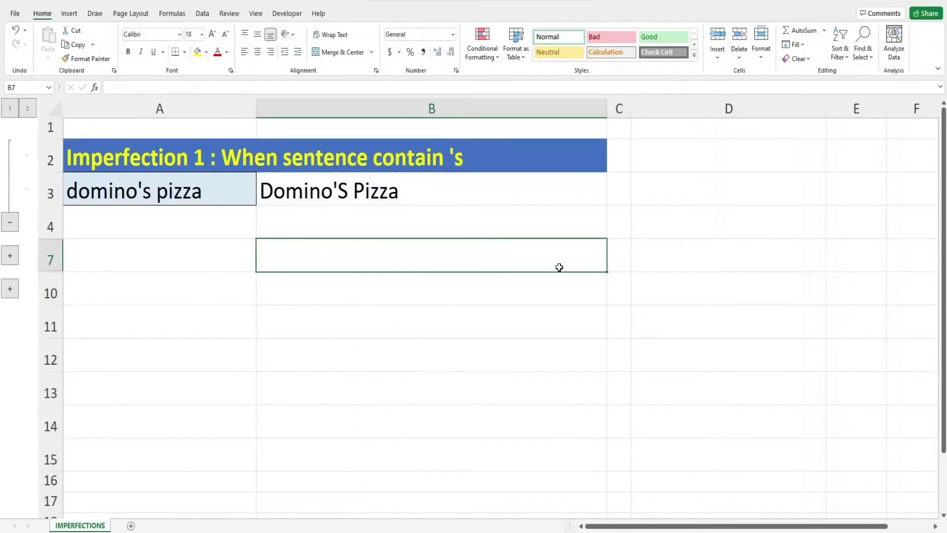
- Wrap the formula in cell B3 in SUBSTITUTE so that it reads =SUBSTITUTE(PROPER(A3),"'S","'s")
double_click(263, 193)
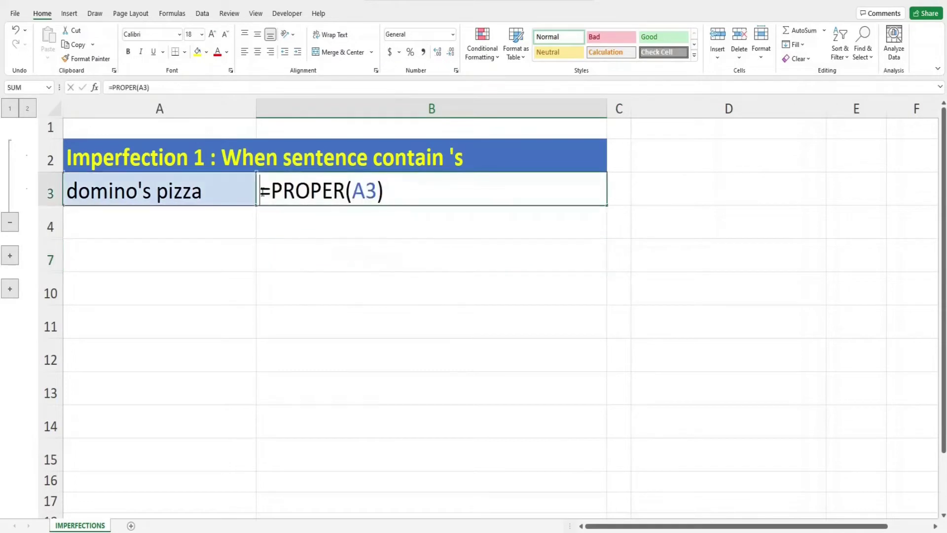
text(SUBSTIT)
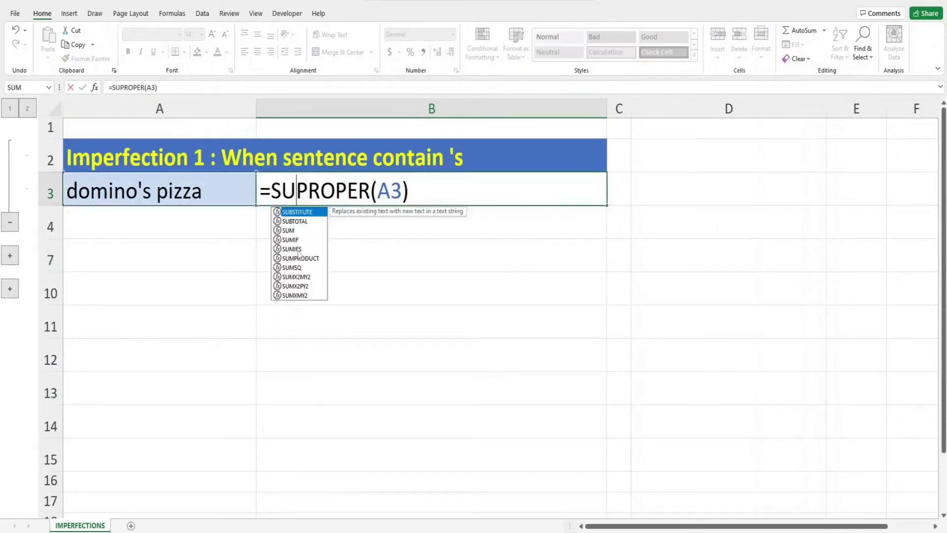
text(UTE()
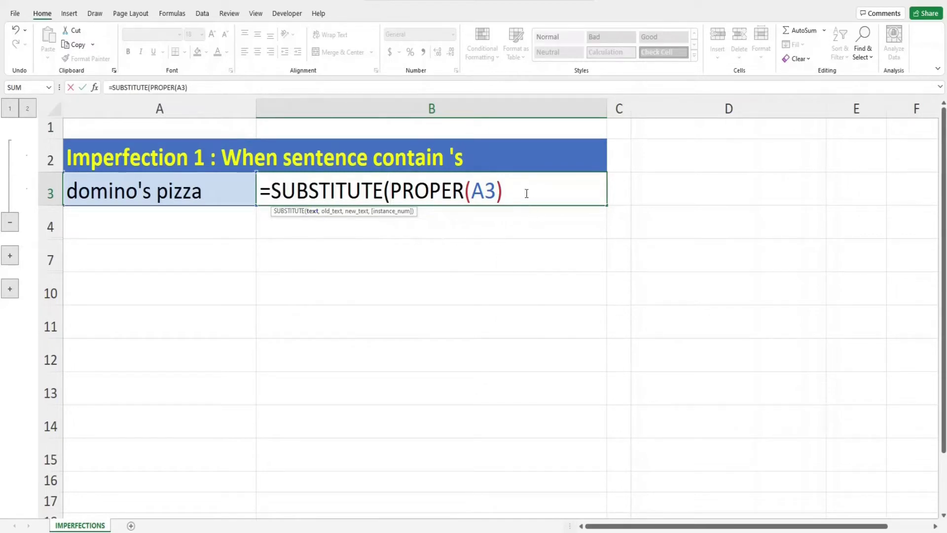
text(,"'S","'s")
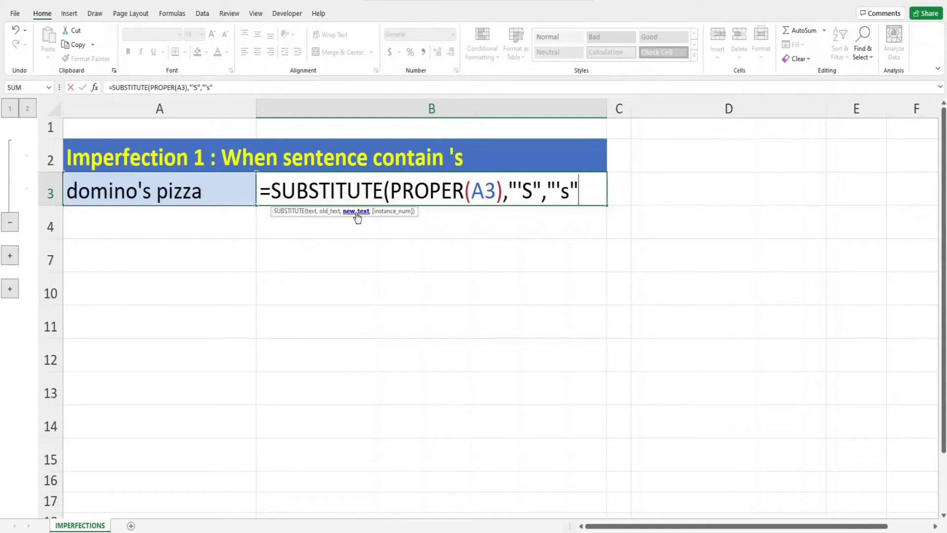
text())
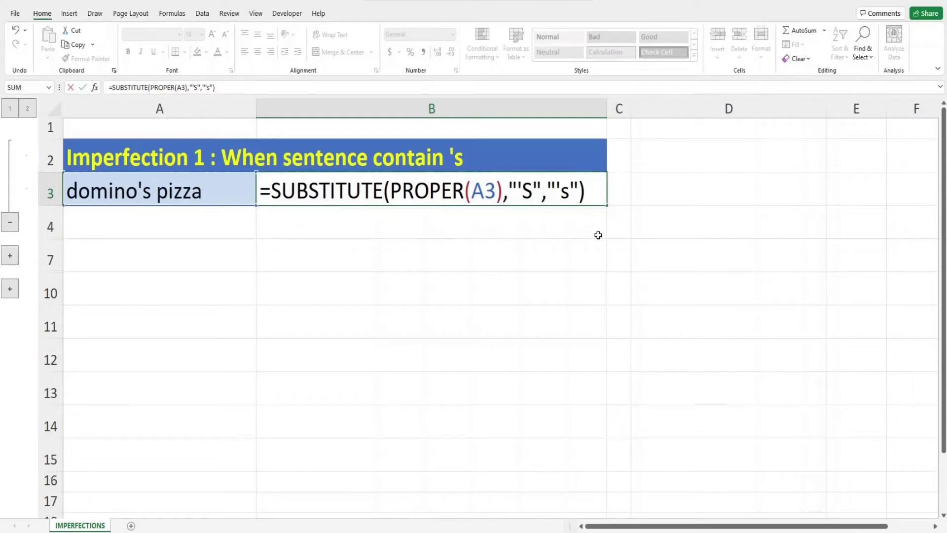
key(Return)
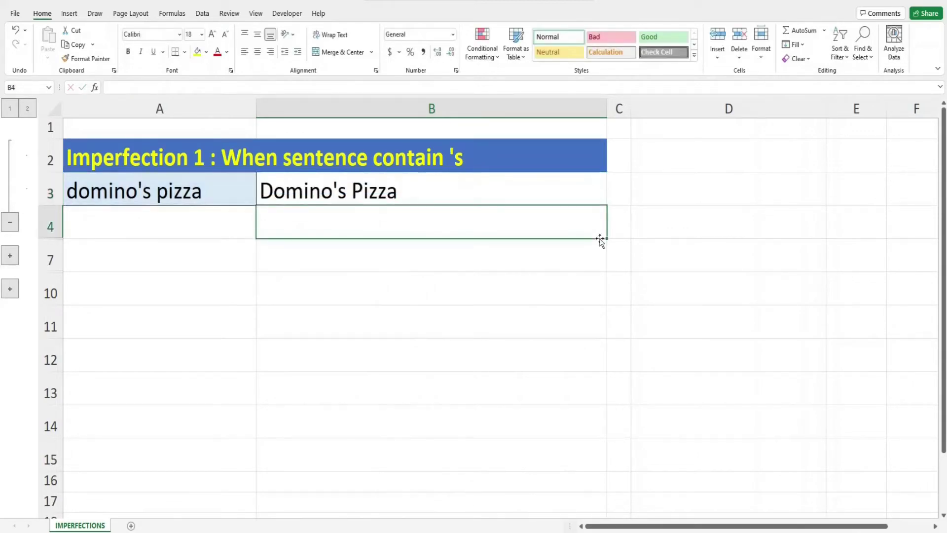
click(617, 203)
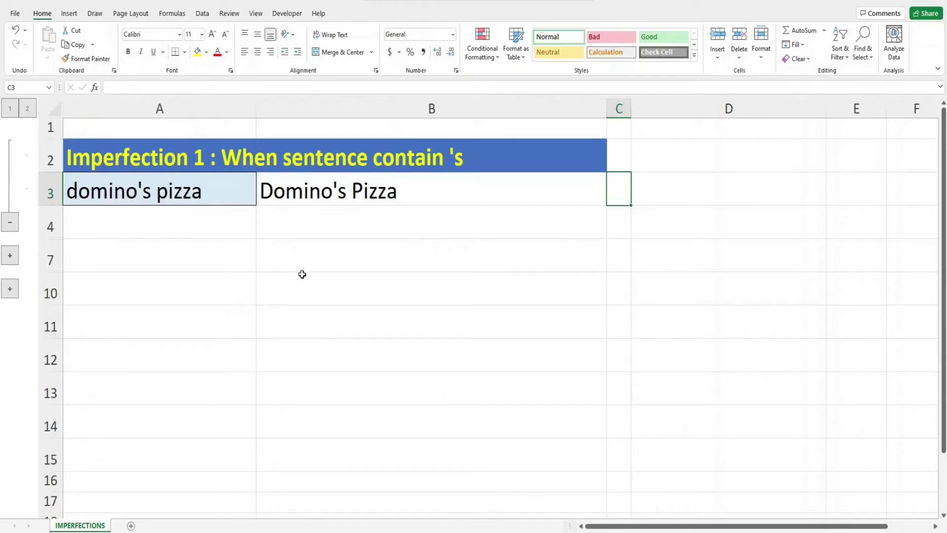
- Expand the collapsed rows of the second imperfection example and enter the formula =PROPER(A6) in cell B6
click(10, 255)
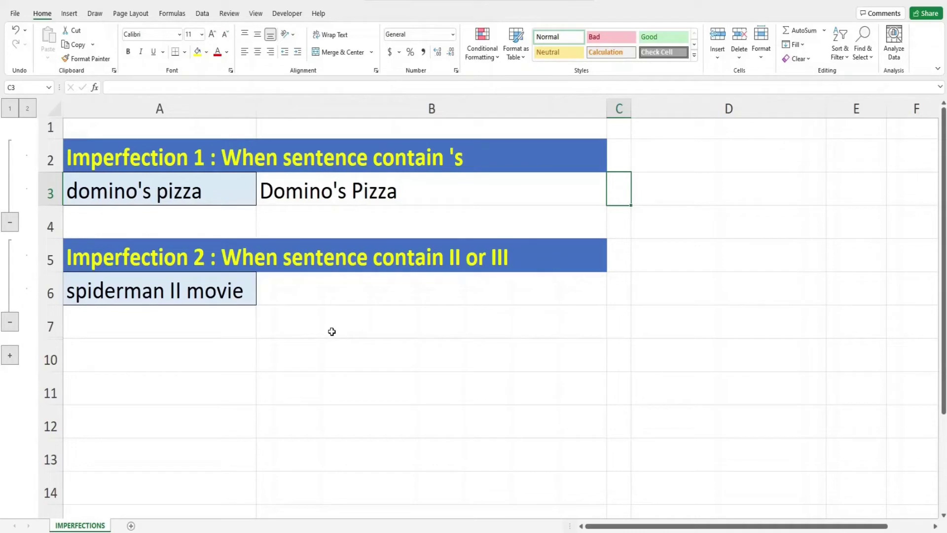
click(332, 295)
text(=)
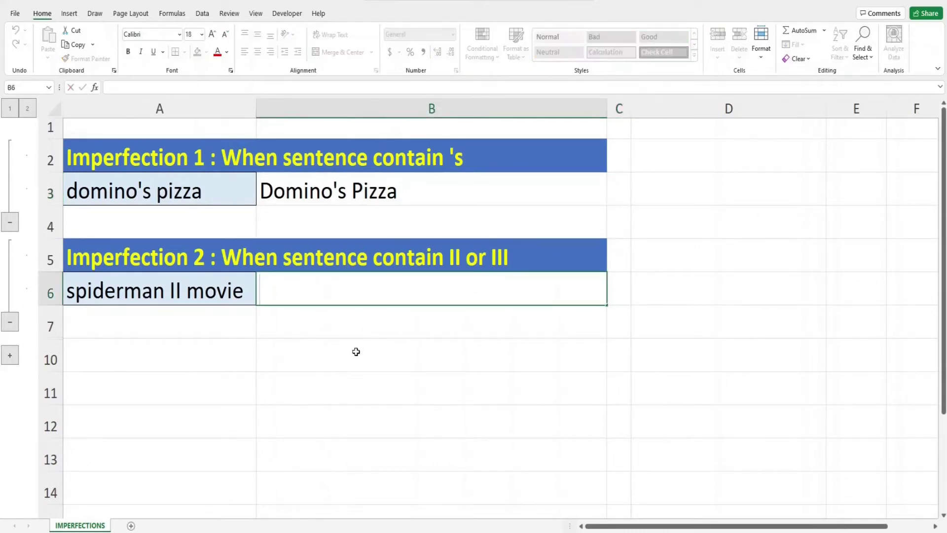
text(PROPER)
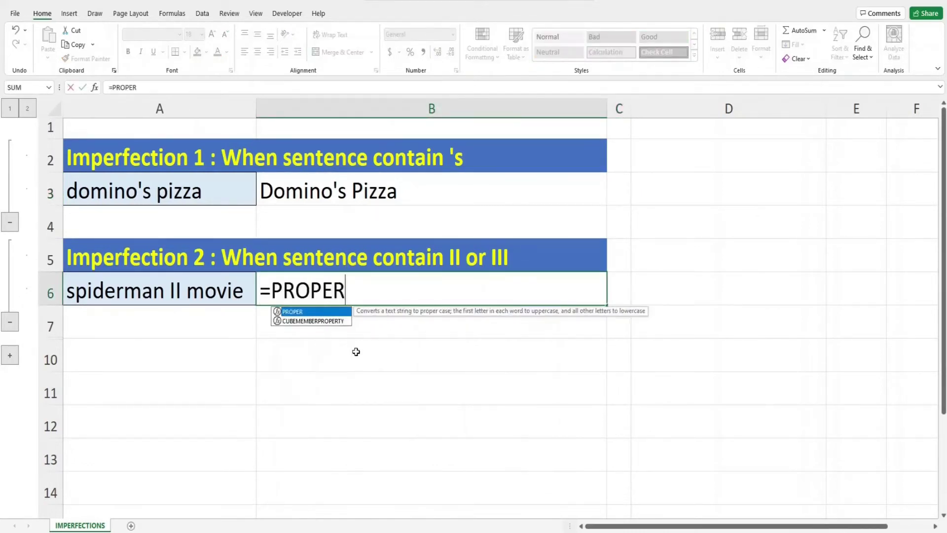
text(()
click(232, 292)
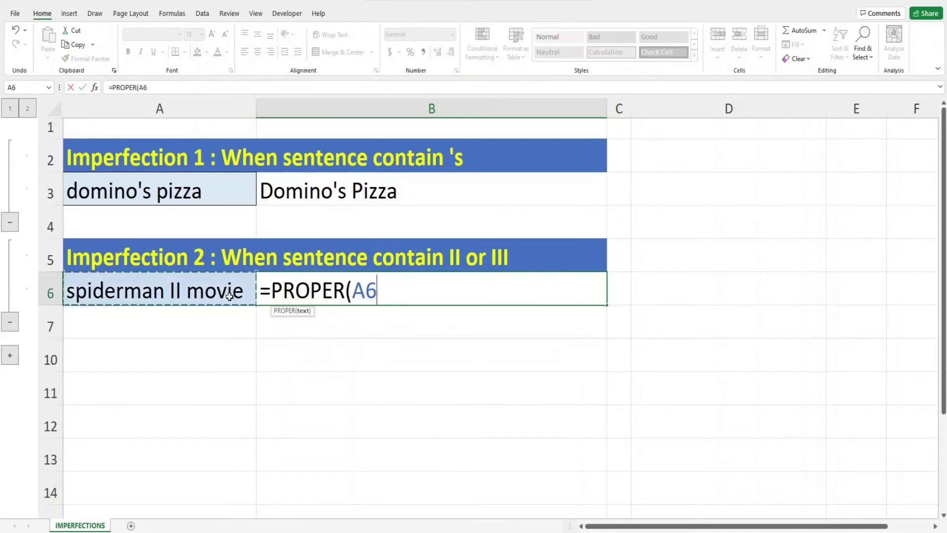
text())
key(Return)
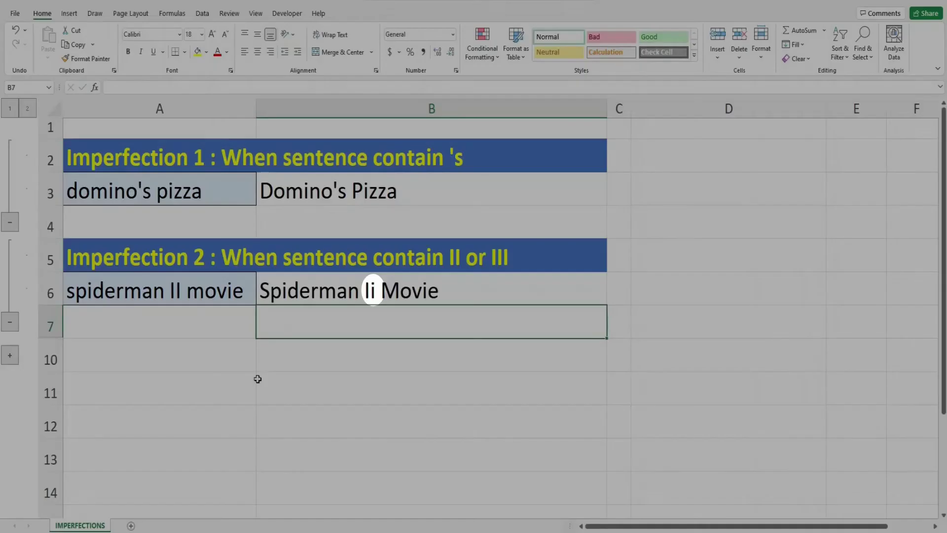
click(614, 289)
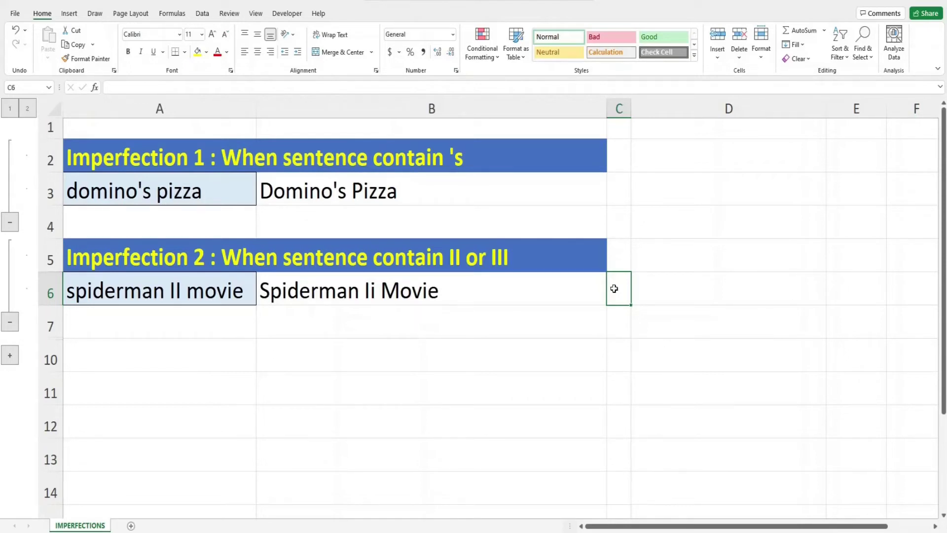
- Wrap the formula in cell B6 in SUBSTITUTE so that it reads =SUBSTITUTE(PROPER(A6),"Ii","II")
double_click(294, 290)
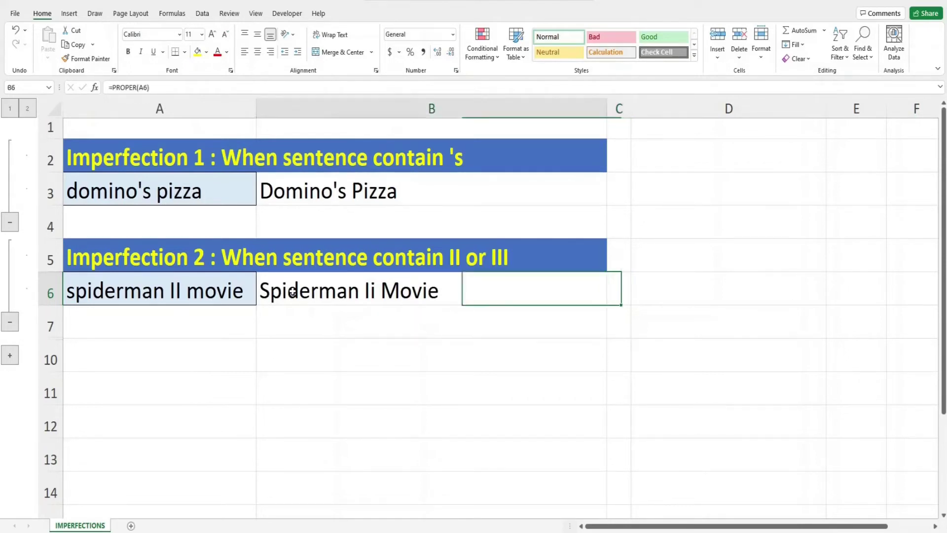
click(274, 294)
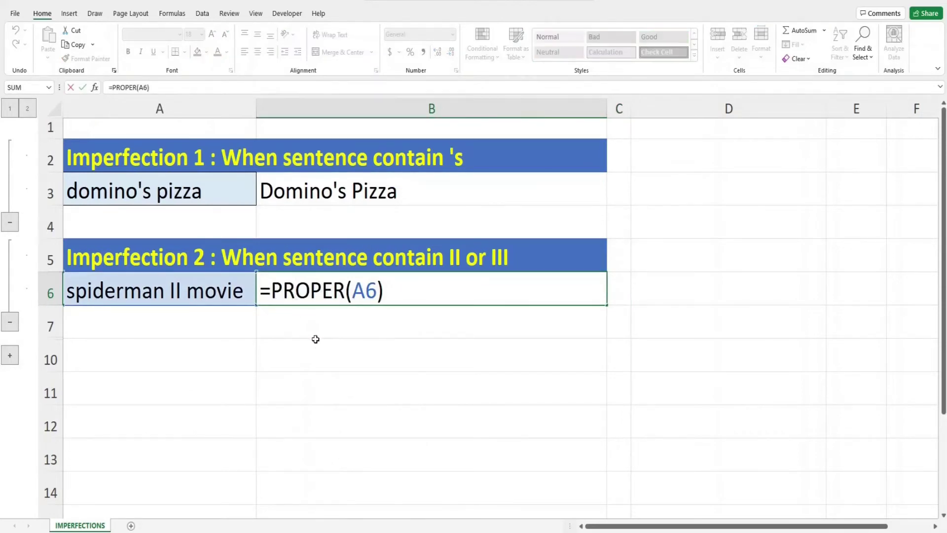
text(SUBSTITUTE)
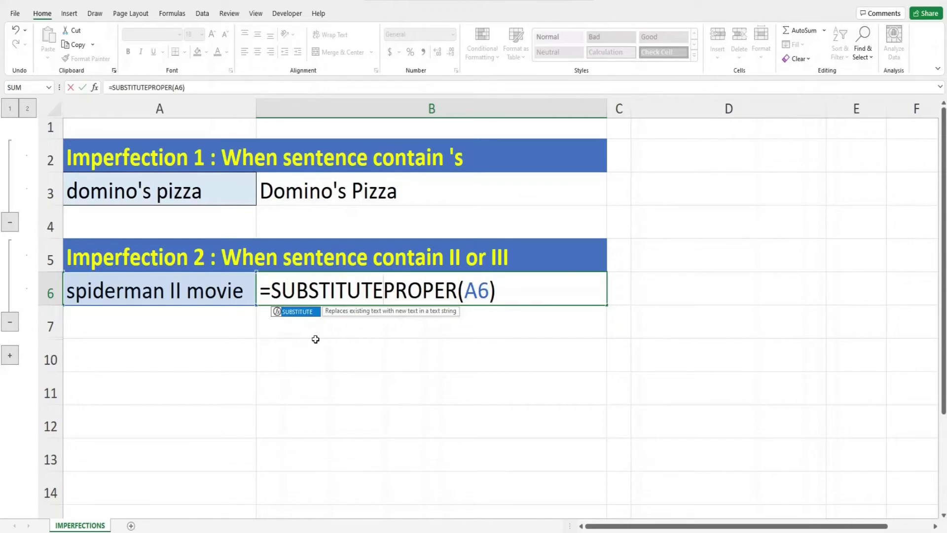
text(()
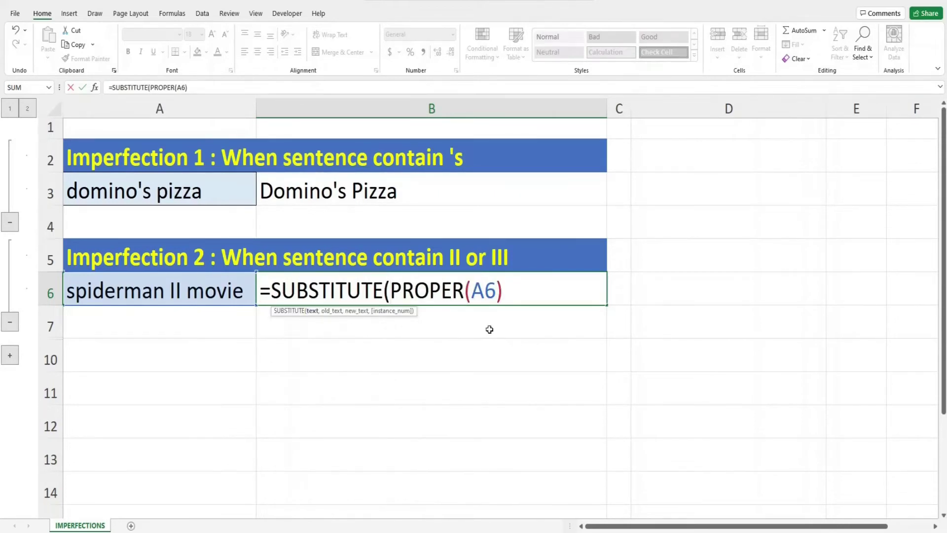
click(521, 290)
text(,"Ii",)
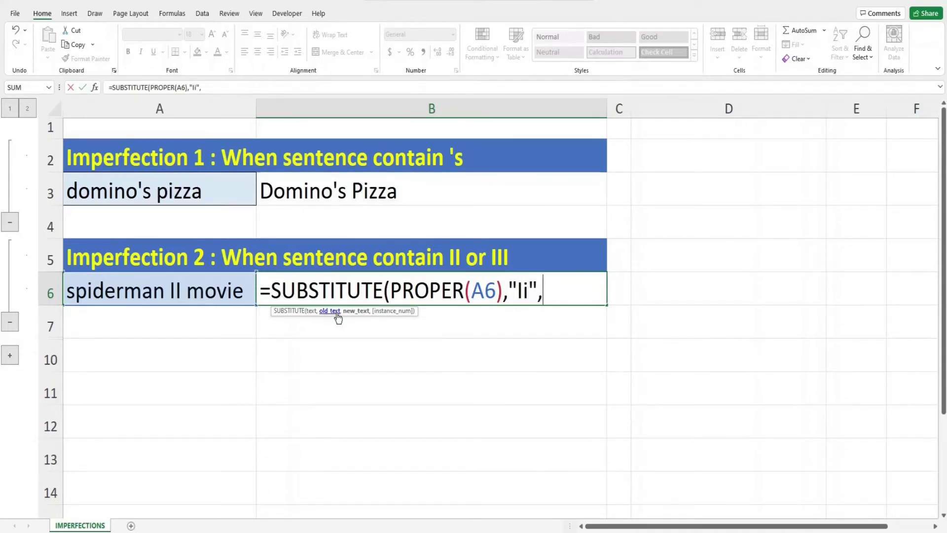
text(")
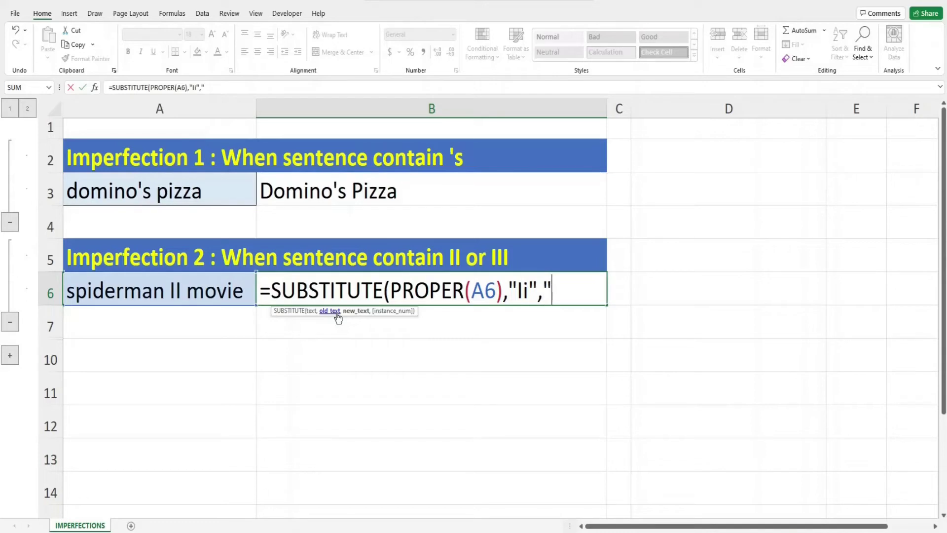
text(II"))
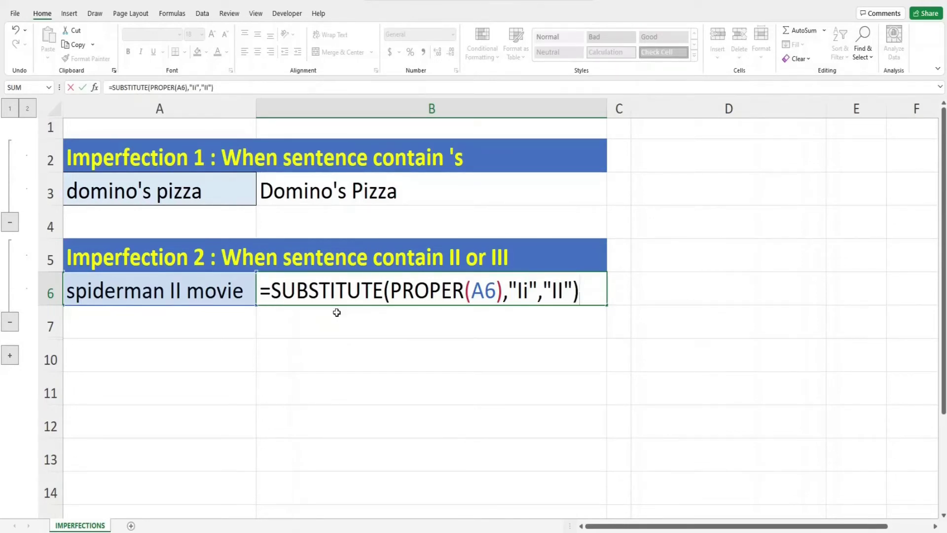
key(Return)
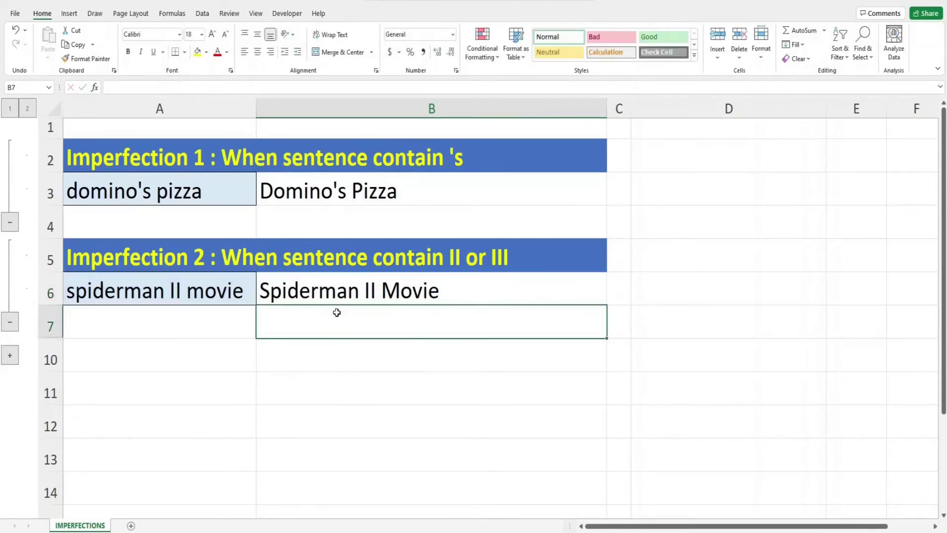
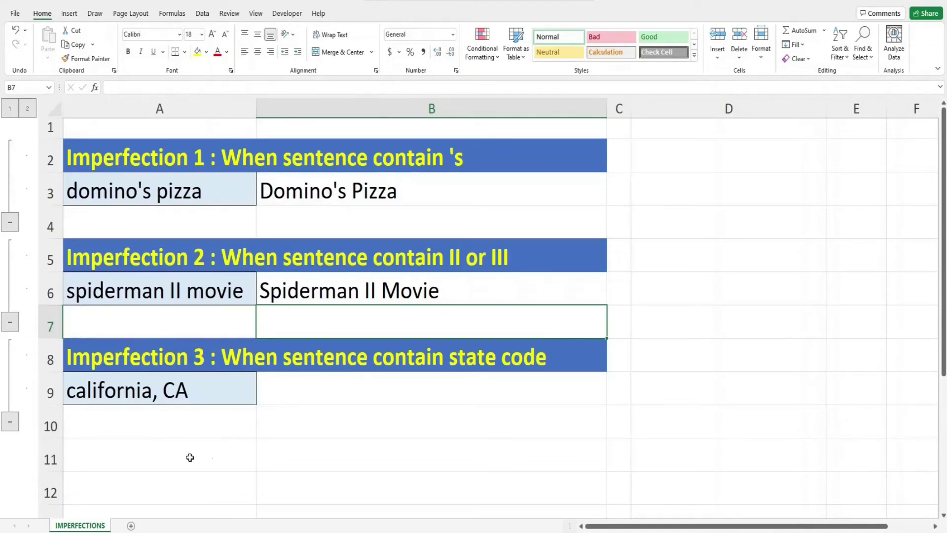
- Enter the formula =PROPER(A9) in cell B9 for the state code example
click(328, 394)
double_click(327, 395)
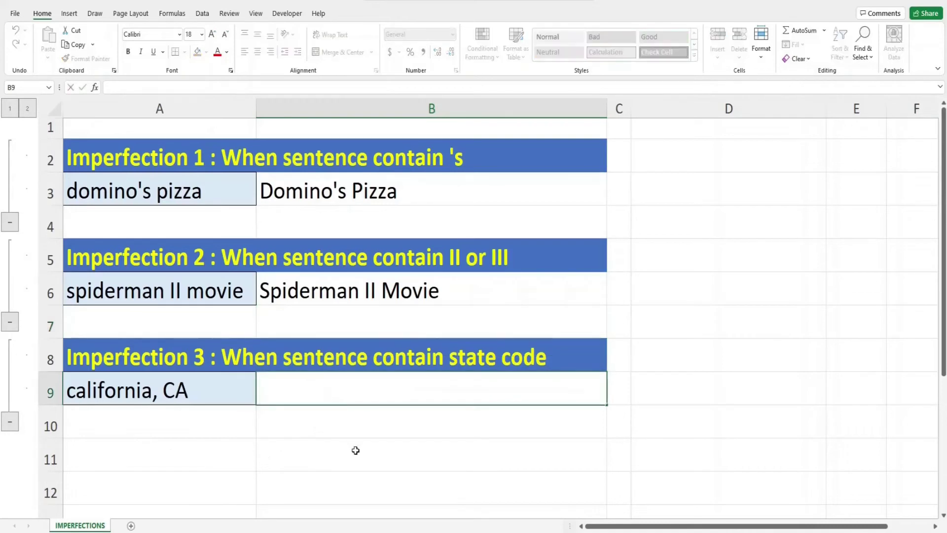
text(=PROPER()
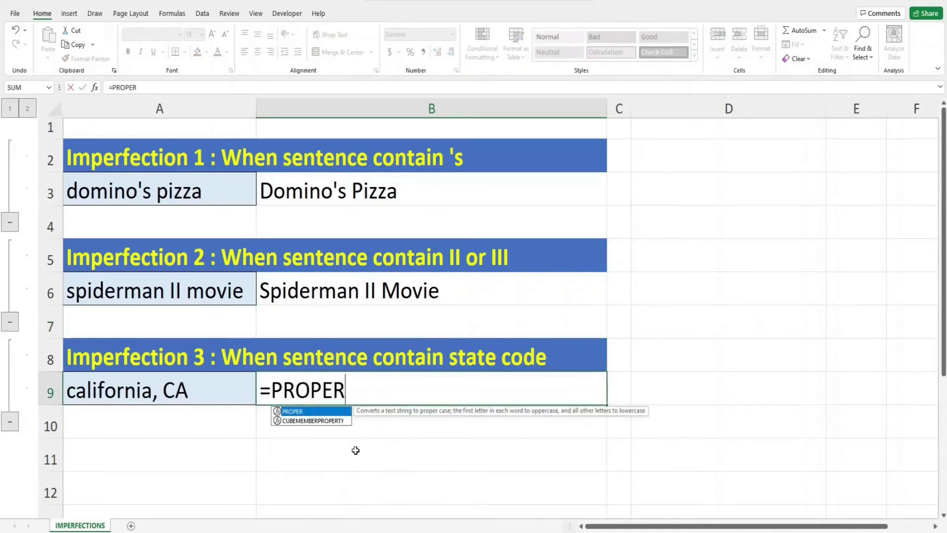
click(238, 402)
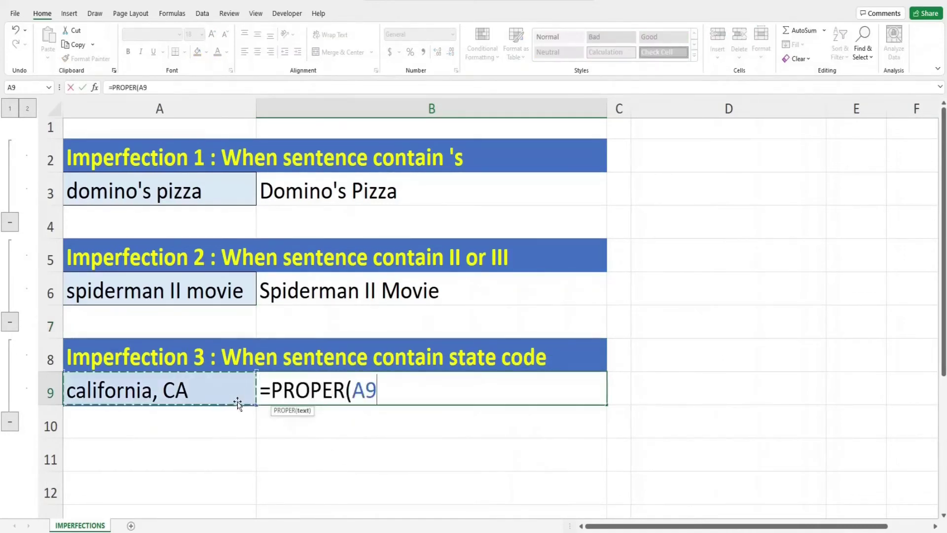
text())
key(Return)
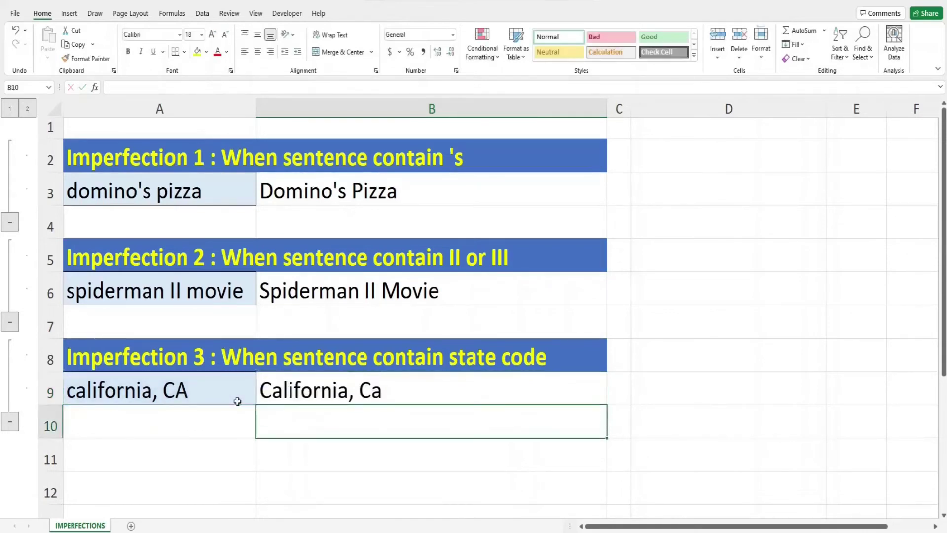
click(632, 395)
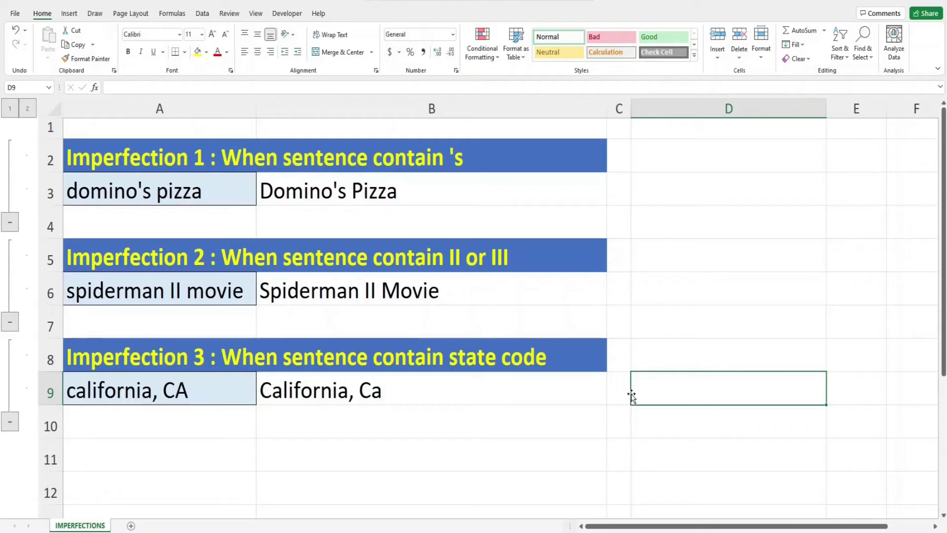
- Enter the formula =LEFT(B9,LEN(A9)-2) in cell B11 to extract the text without its last two characters
double_click(495, 451)
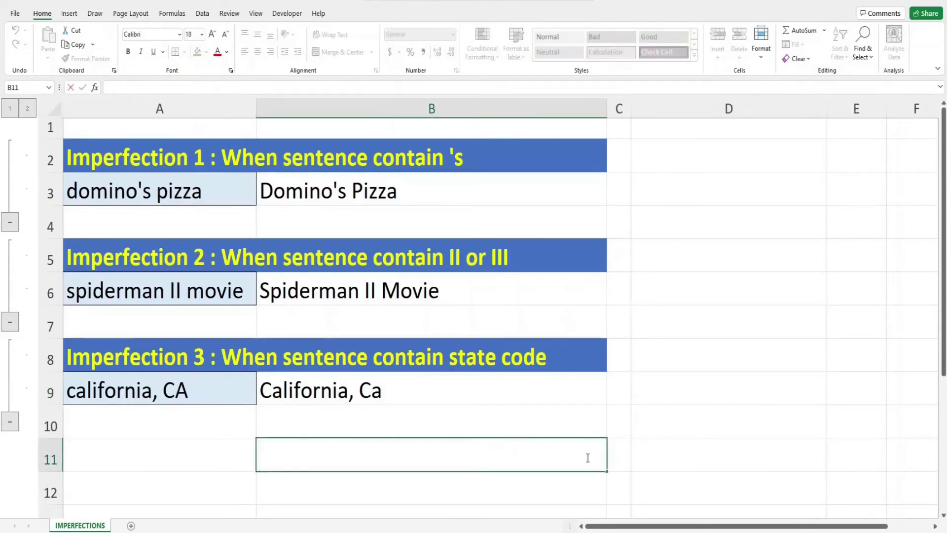
text(=LEFT)
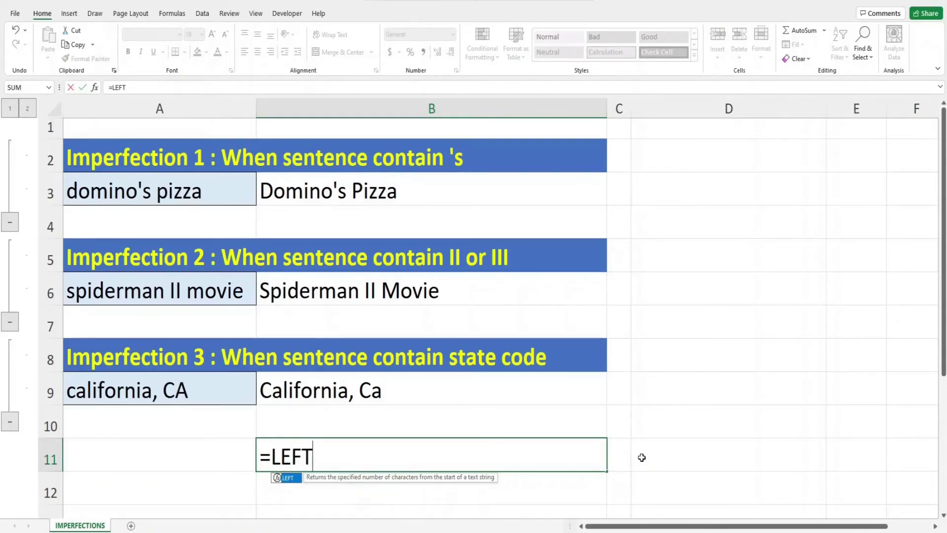
text(()
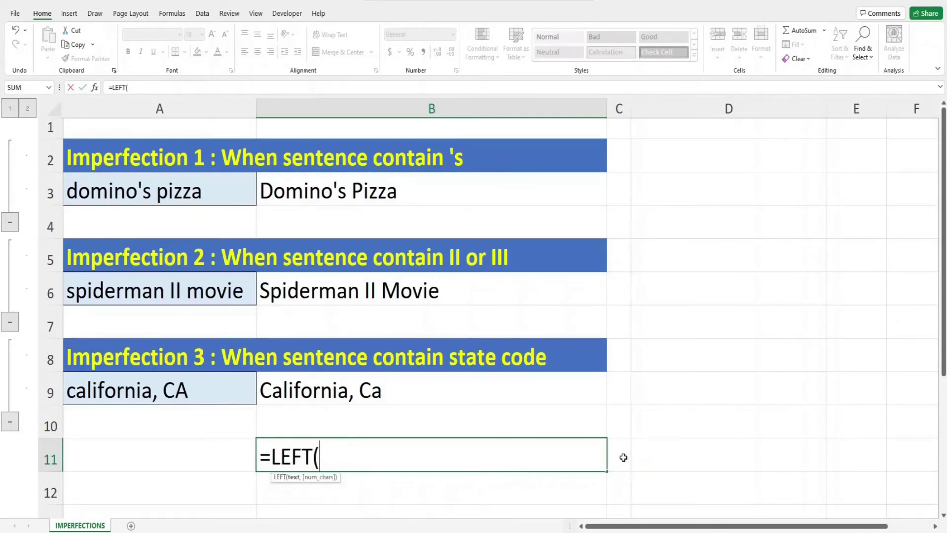
click(560, 395)
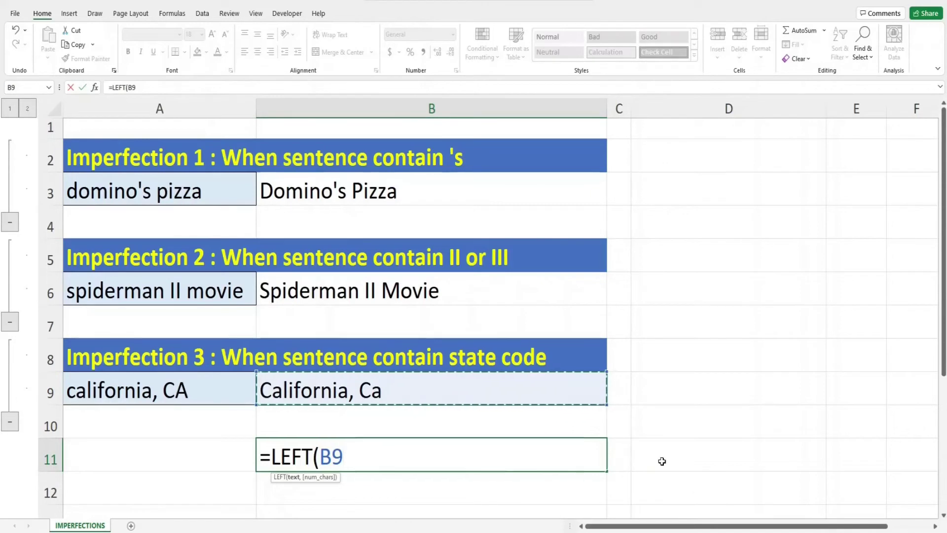
text(,LEN)
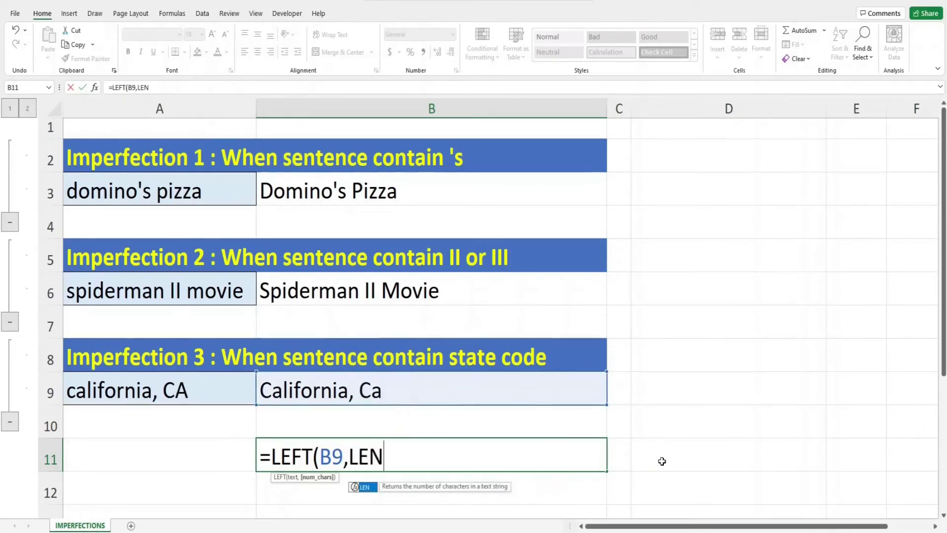
text(()
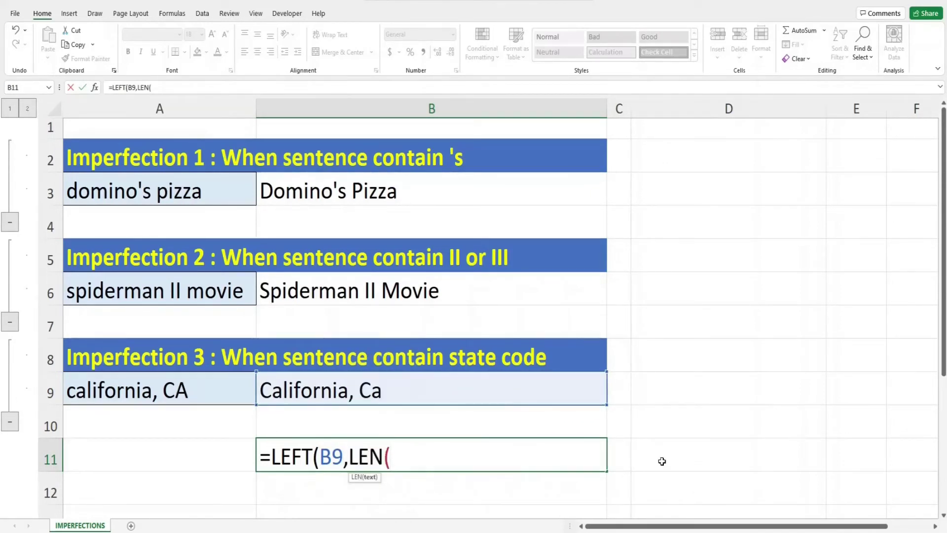
click(249, 395)
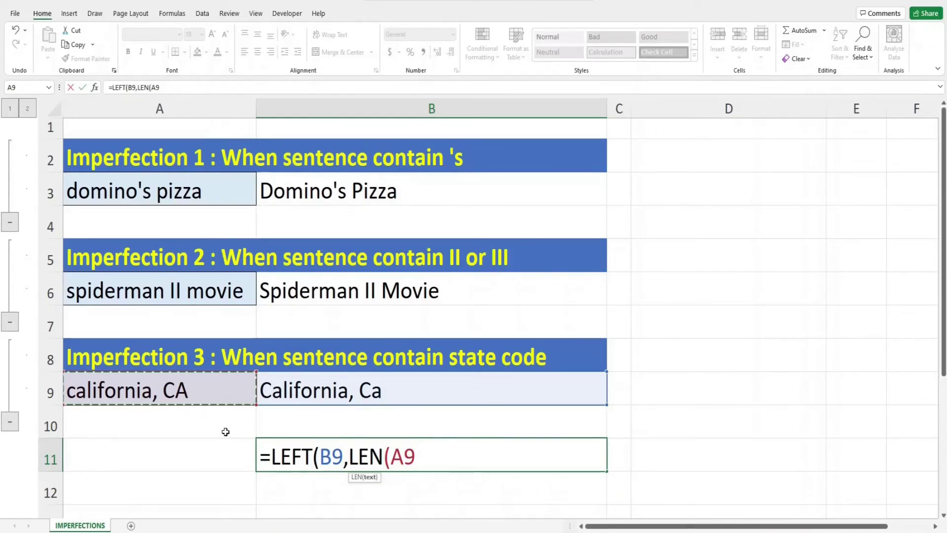
text())
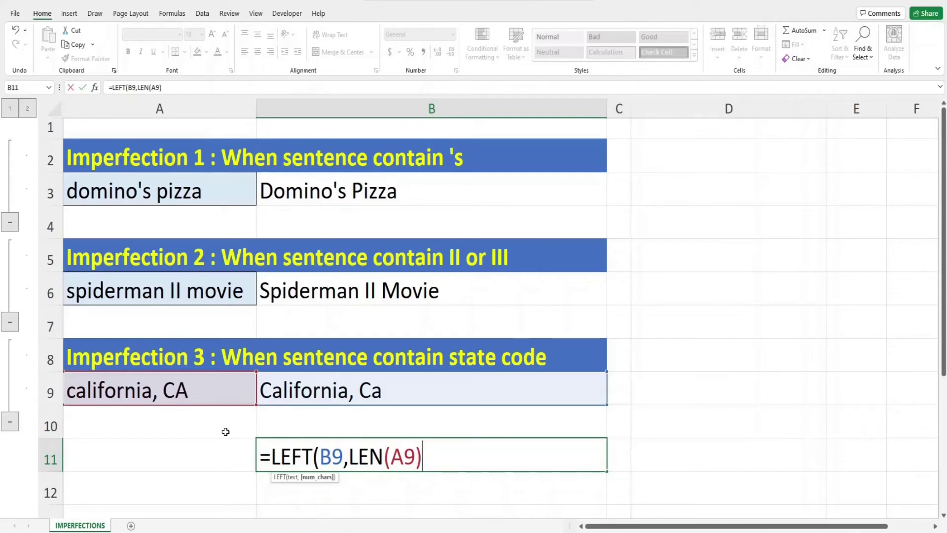
text(-2))
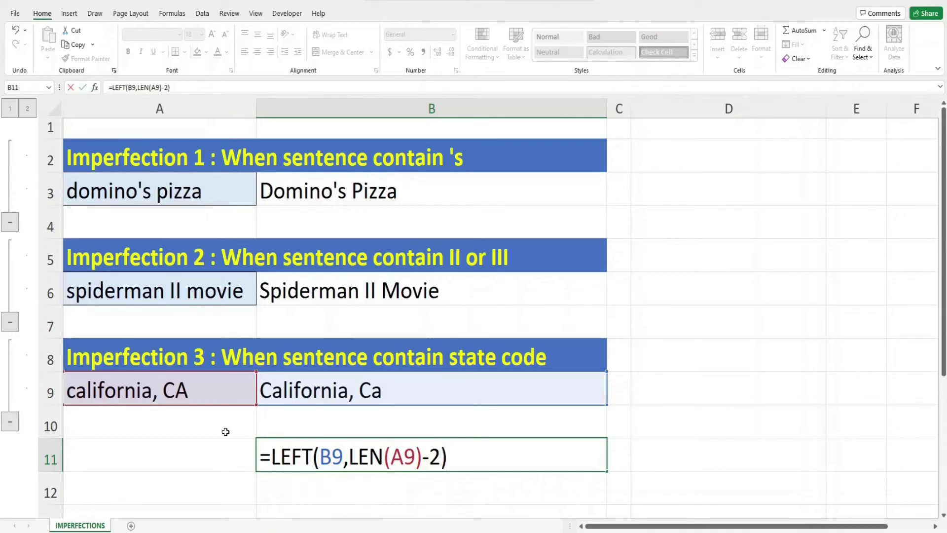
key(Return)
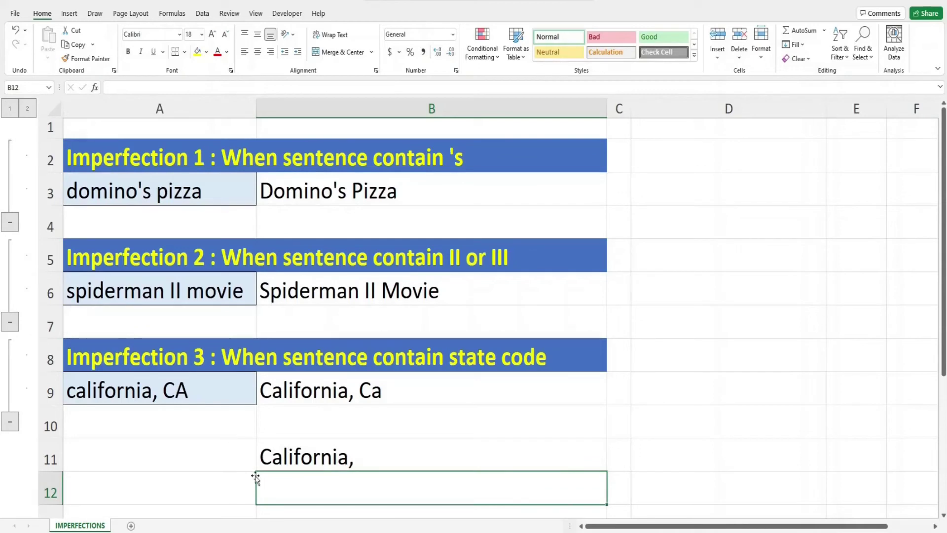
- Enter the formula =RIGHT(B9,2) in cell B12 to extract the two-letter state code
double_click(269, 485)
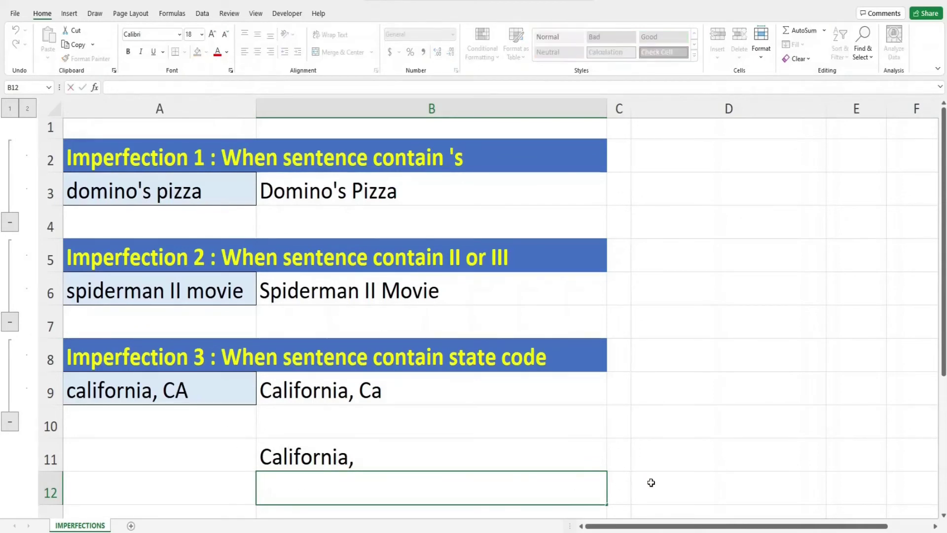
text(=R)
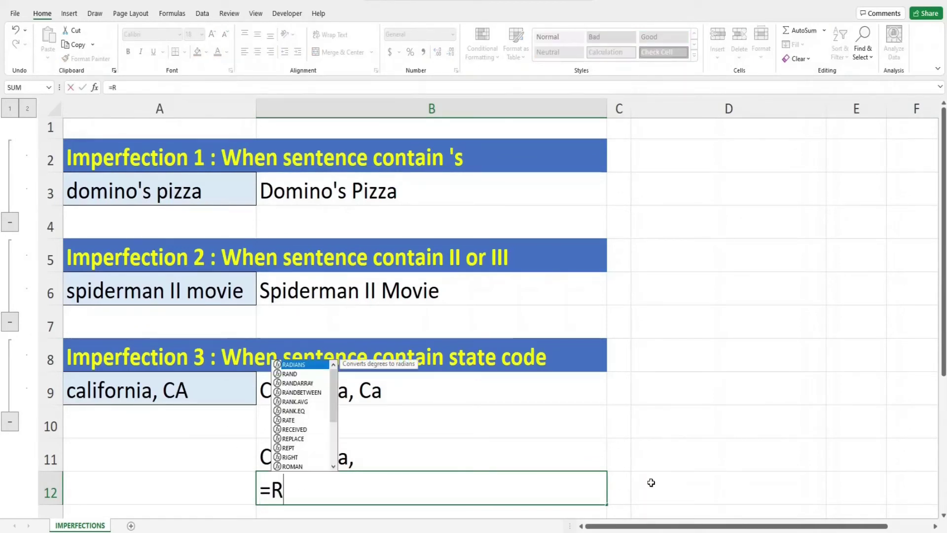
text(IGH)
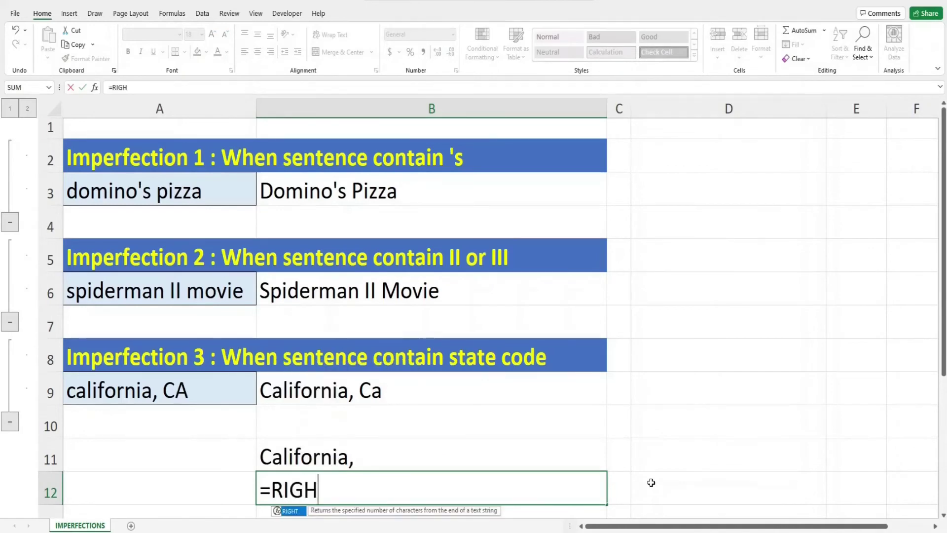
text(T()
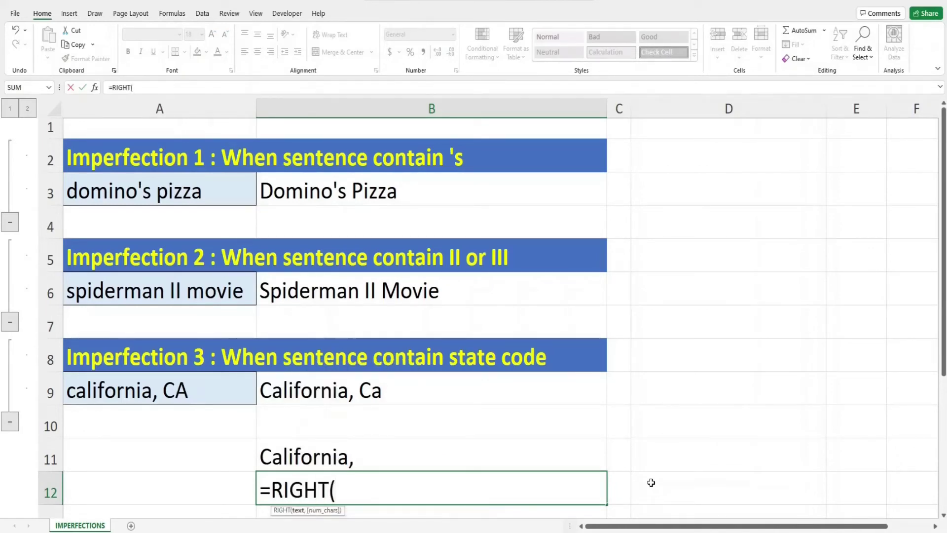
click(446, 394)
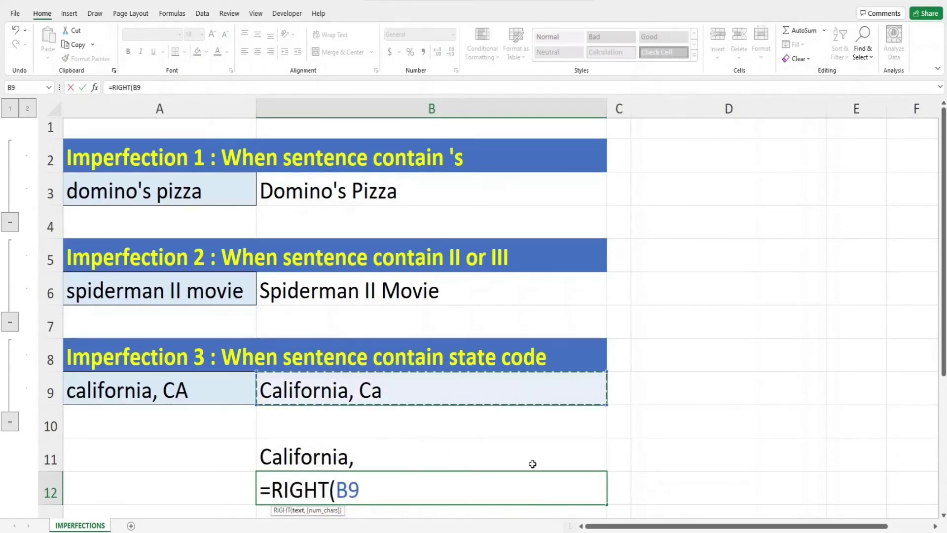
text(,2)
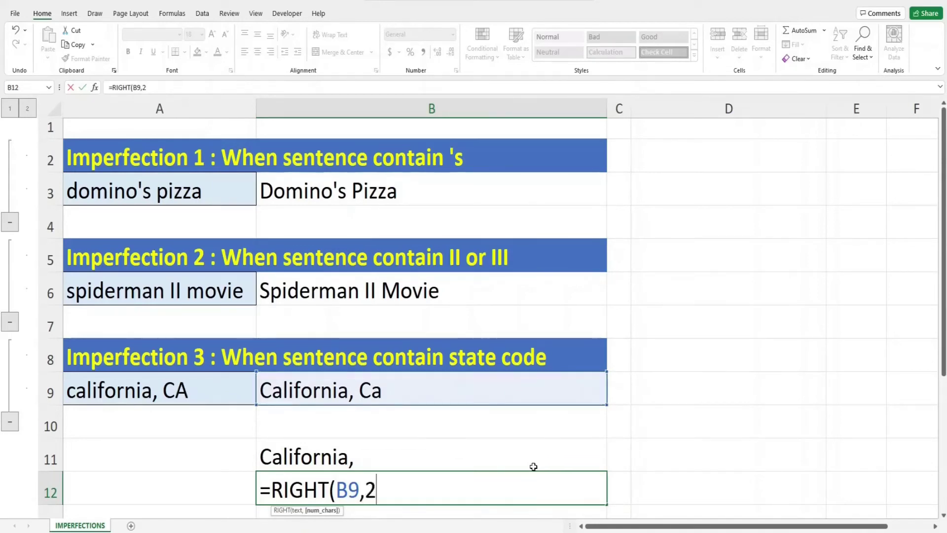
text())
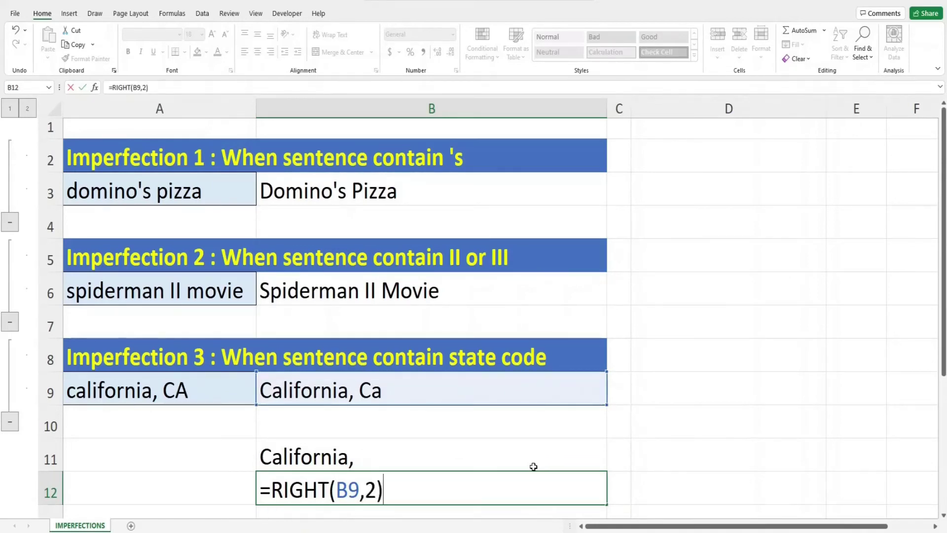
key(Return)
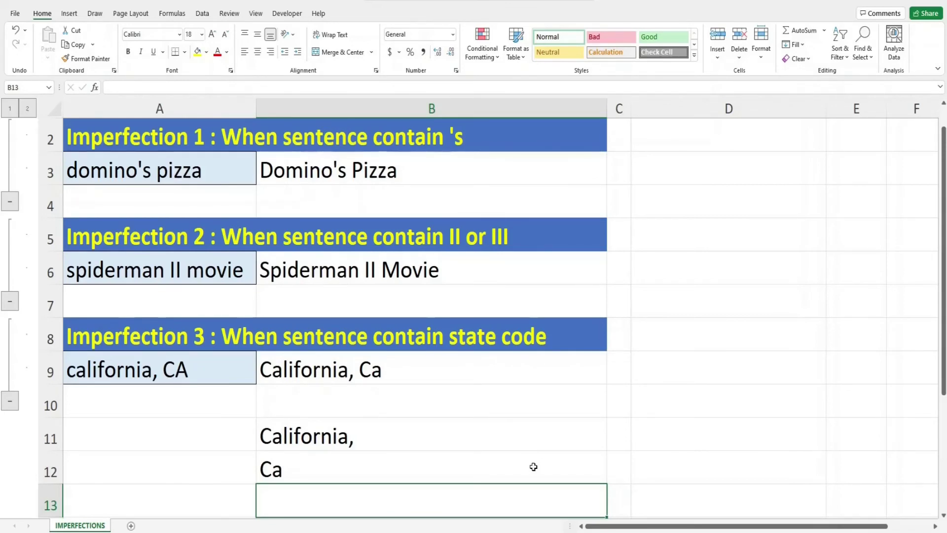
- Wrap the formula in cell B9 in LEFT so that it begins =LEFT(PROPER(A9),LEN(A9)-2)
double_click(264, 369)
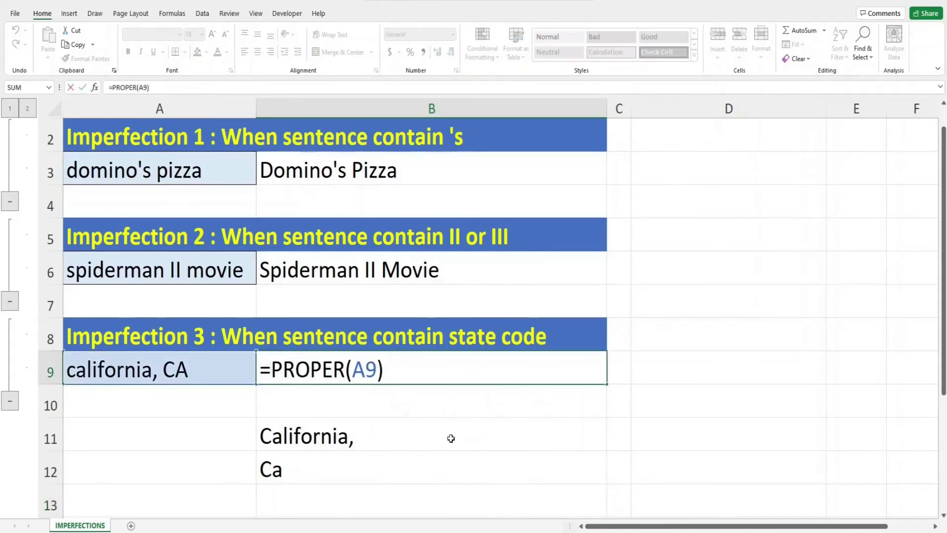
text(LEFT()
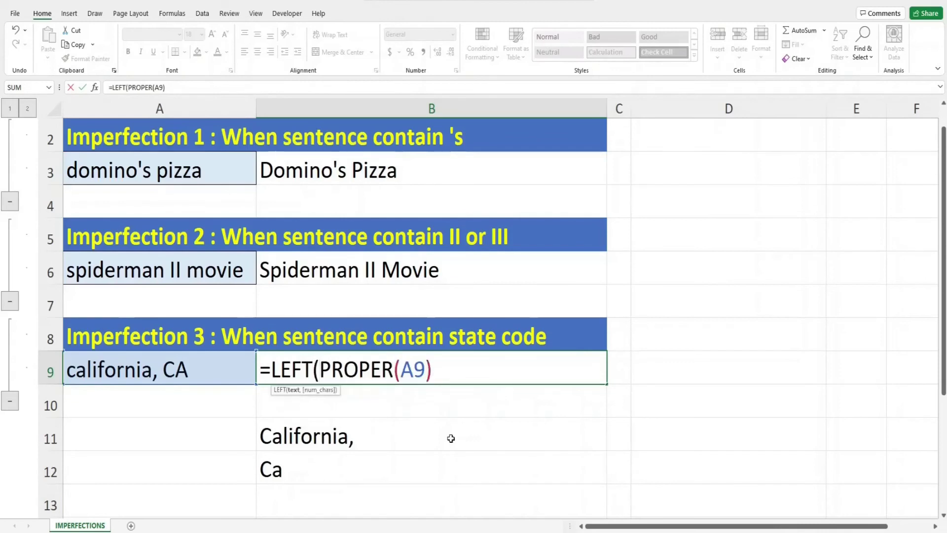
click(456, 371)
text(,LEN()
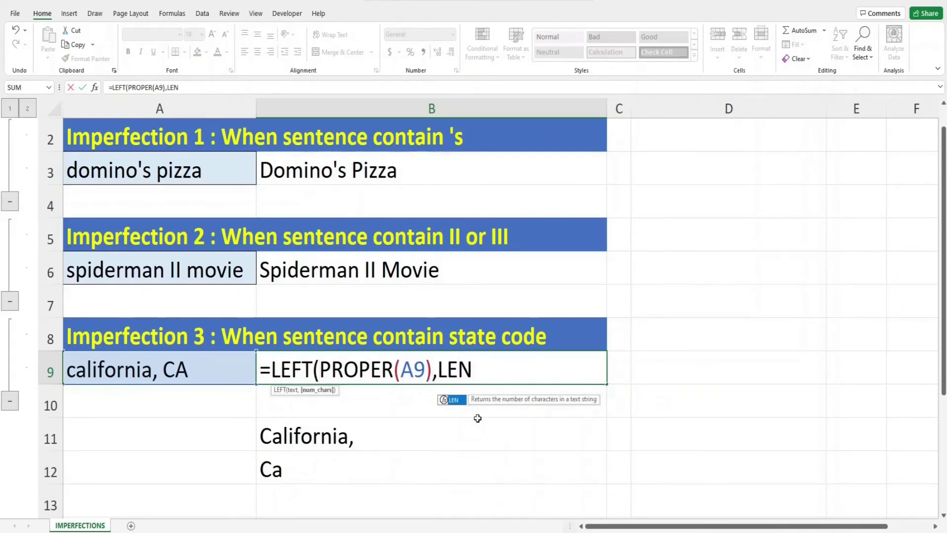
click(239, 370)
text())
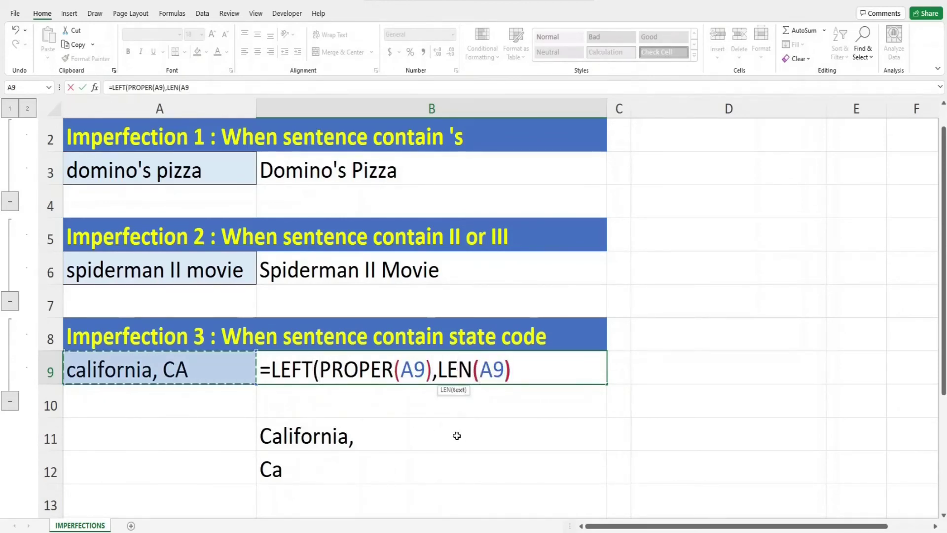
text(-2)
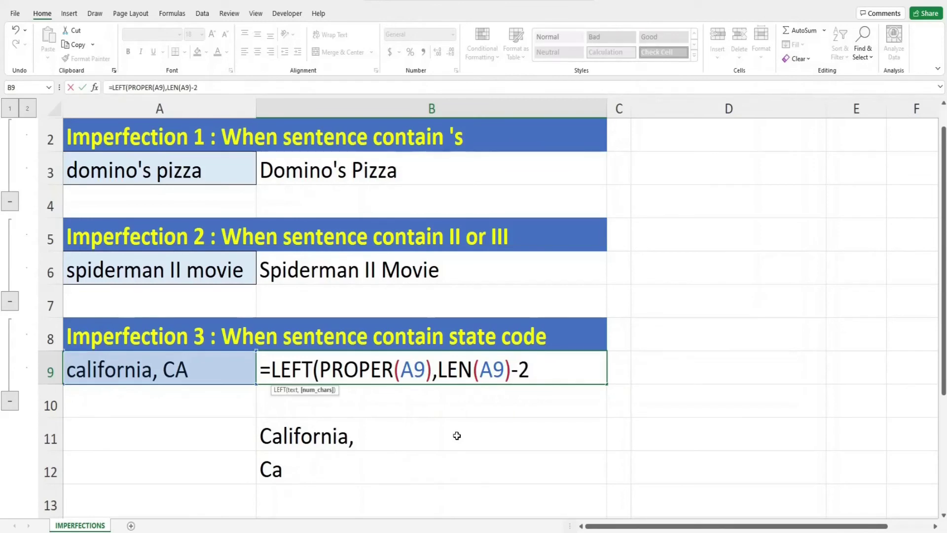
text())
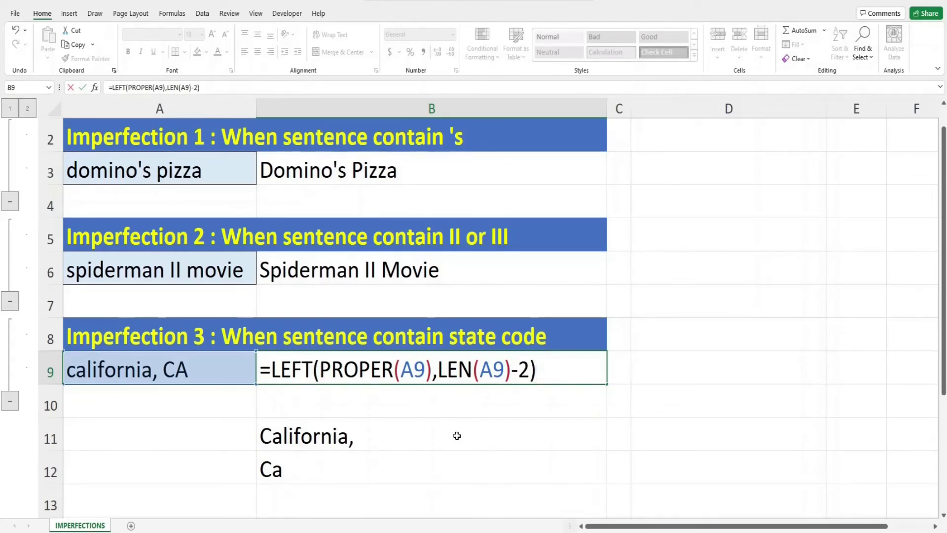
- Append & RIGHT(UPPER(A9),2) to the formula in cell B9 and enter it
text( & RIGHT)
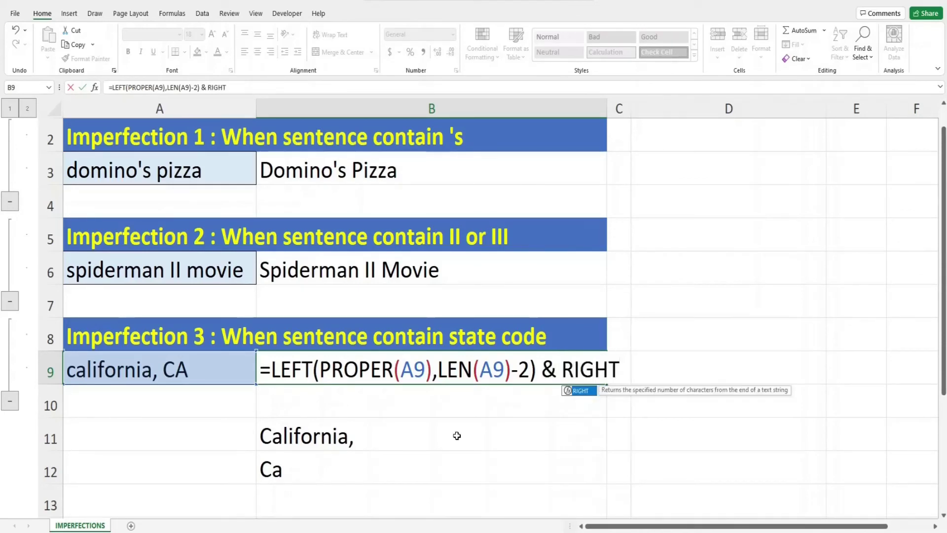
text(()
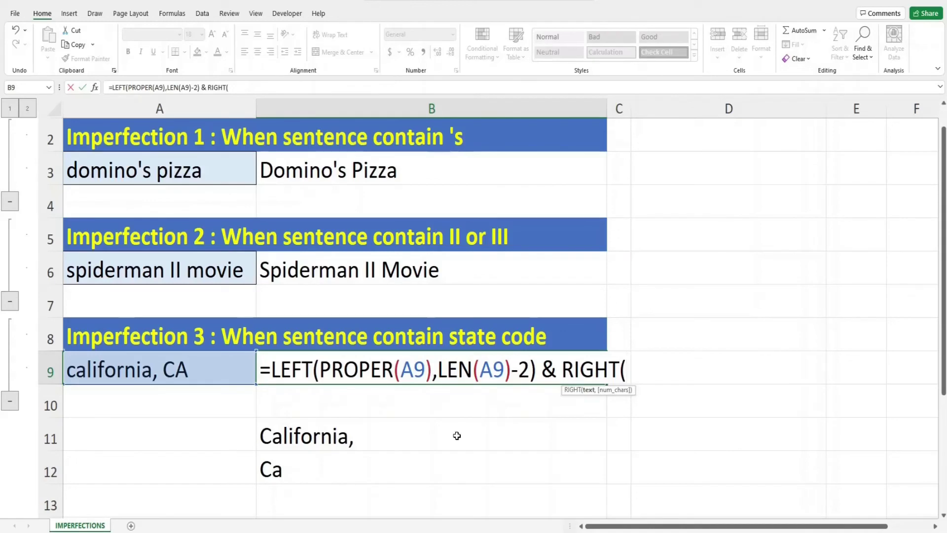
text(UPP)
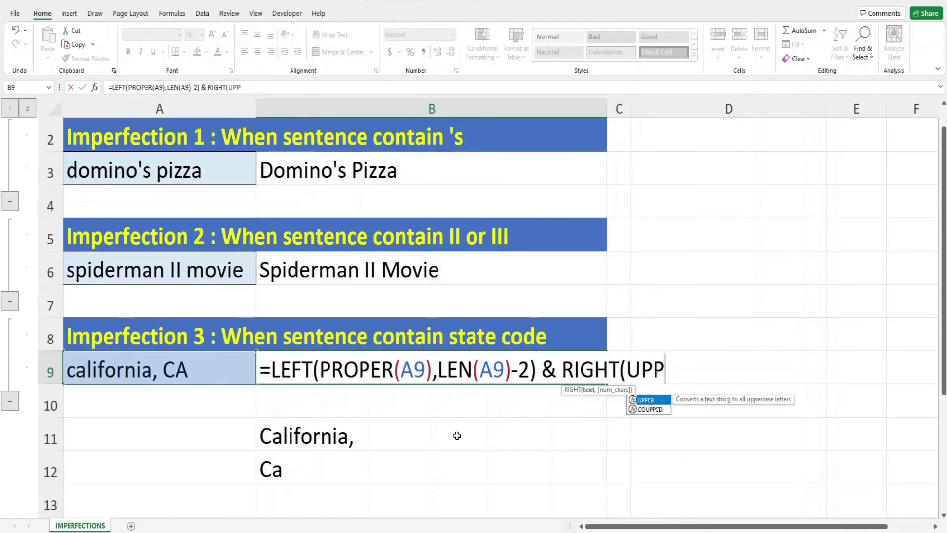
text(ER()
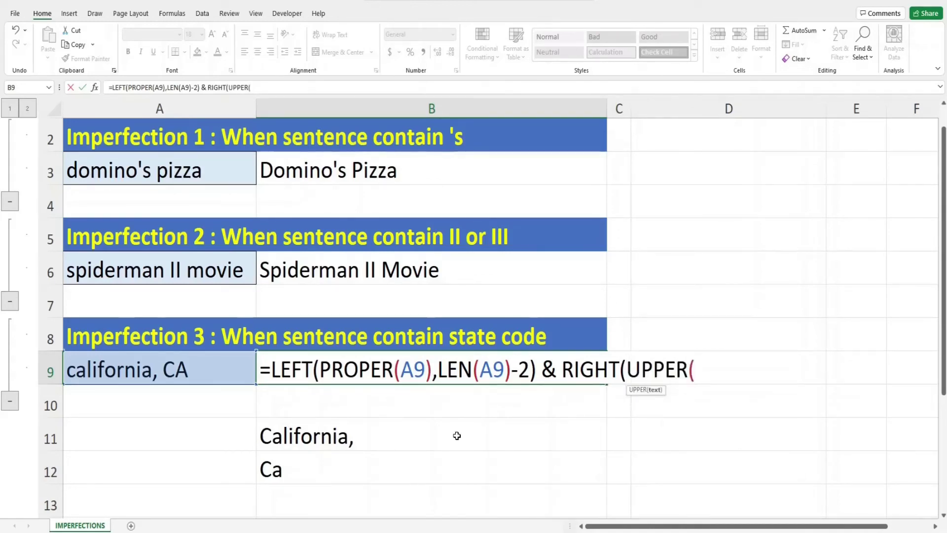
click(220, 373)
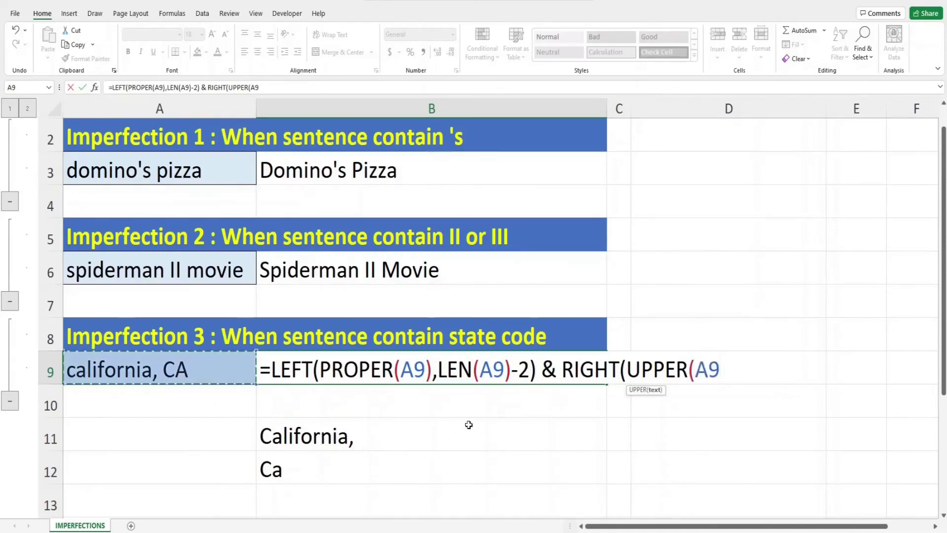
text())
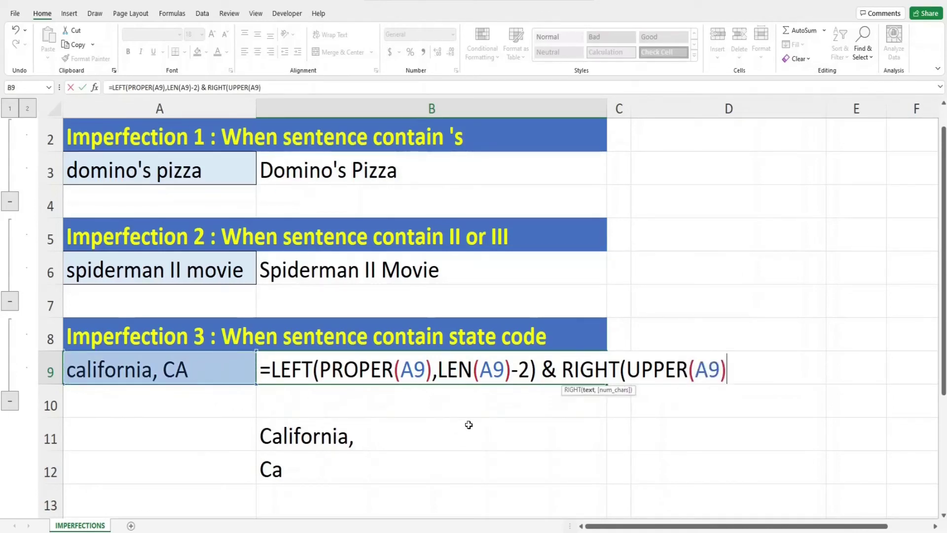
text(,2))
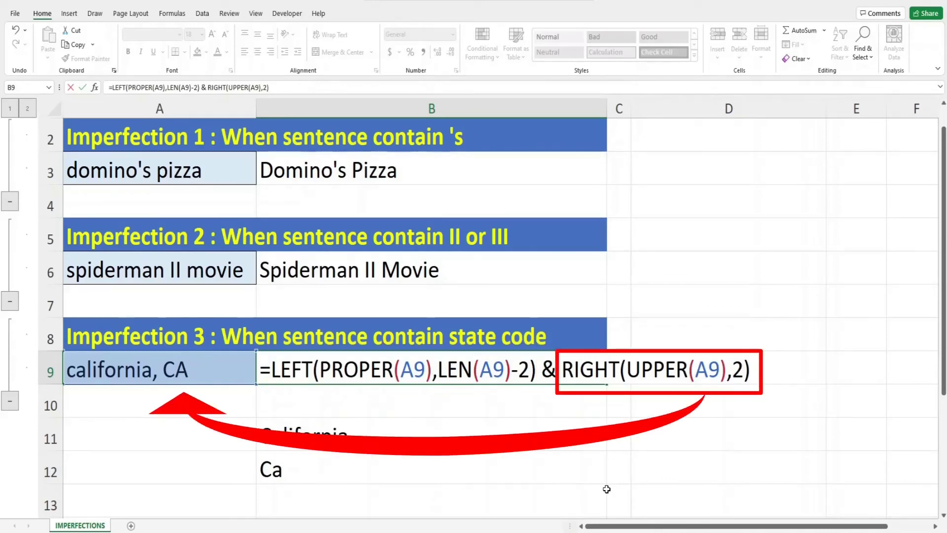
key(Return)
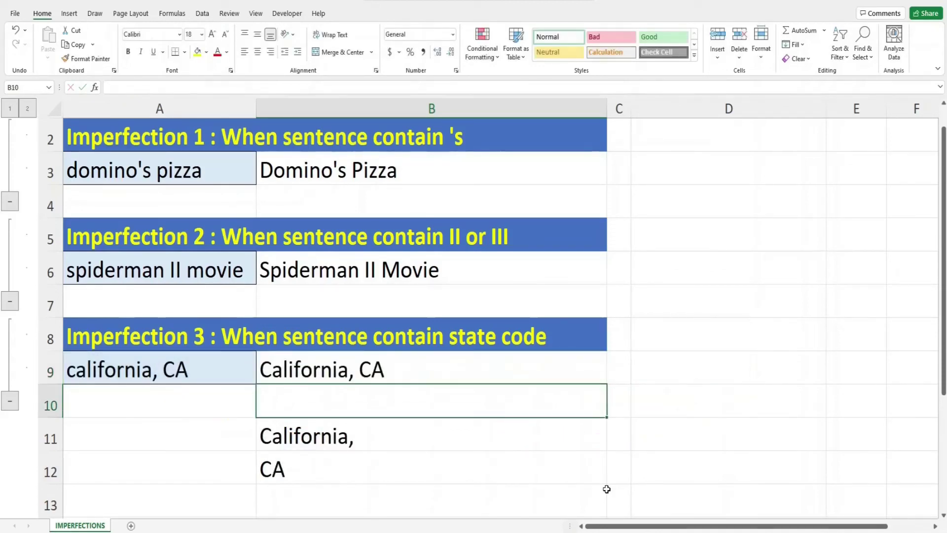
- Clear the two helper formulas from cells B11 and B12
drag(541, 444, 539, 459)
key(Delete)
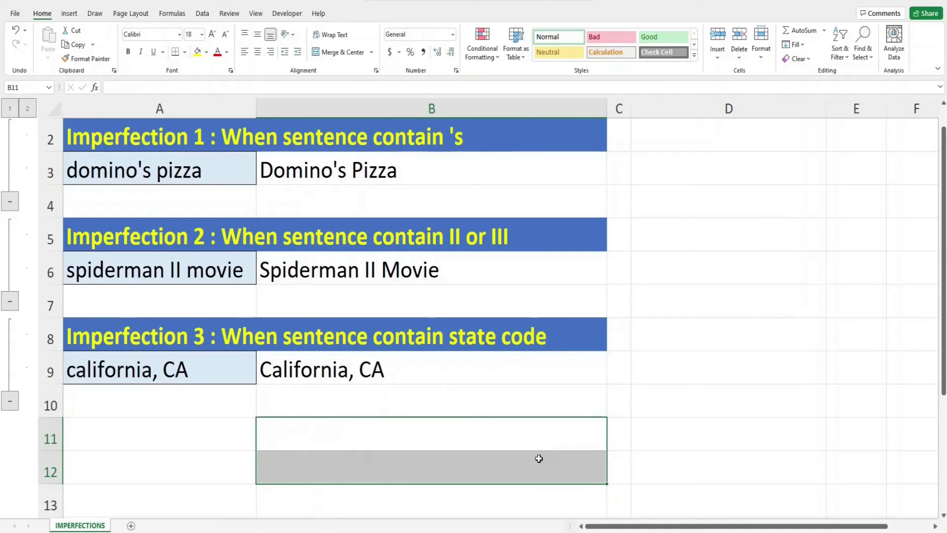
click(543, 439)
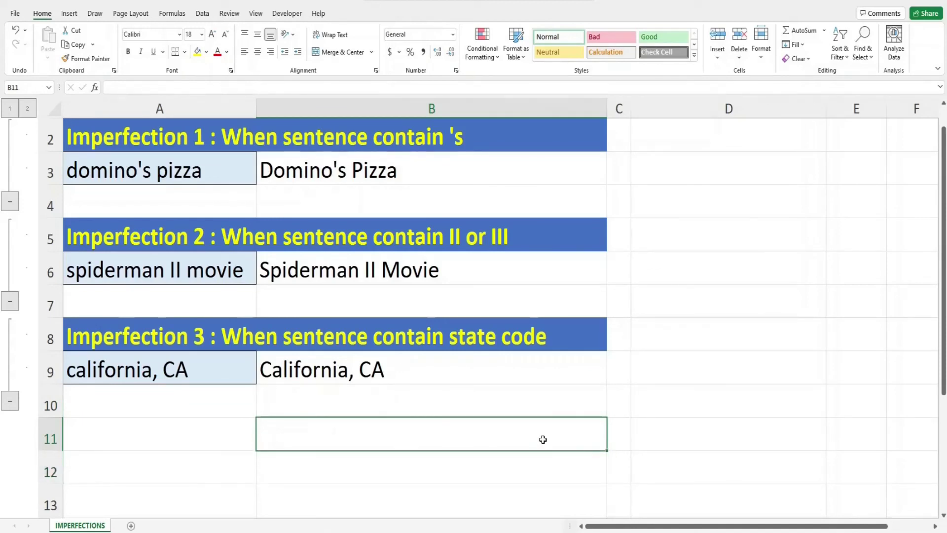